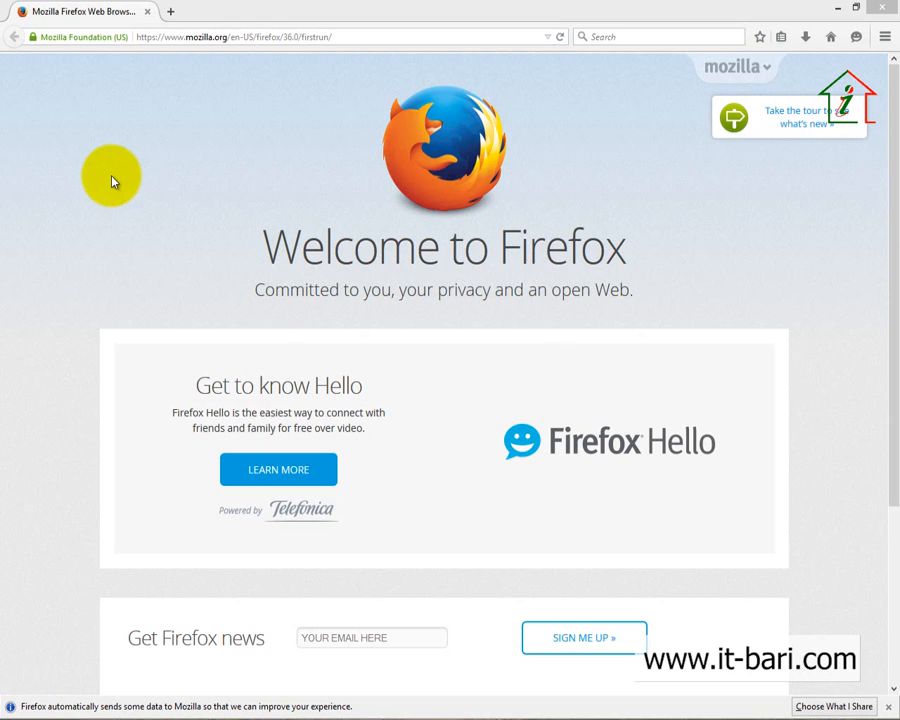
{"action": "key", "text": "ctrl+shift+a"}
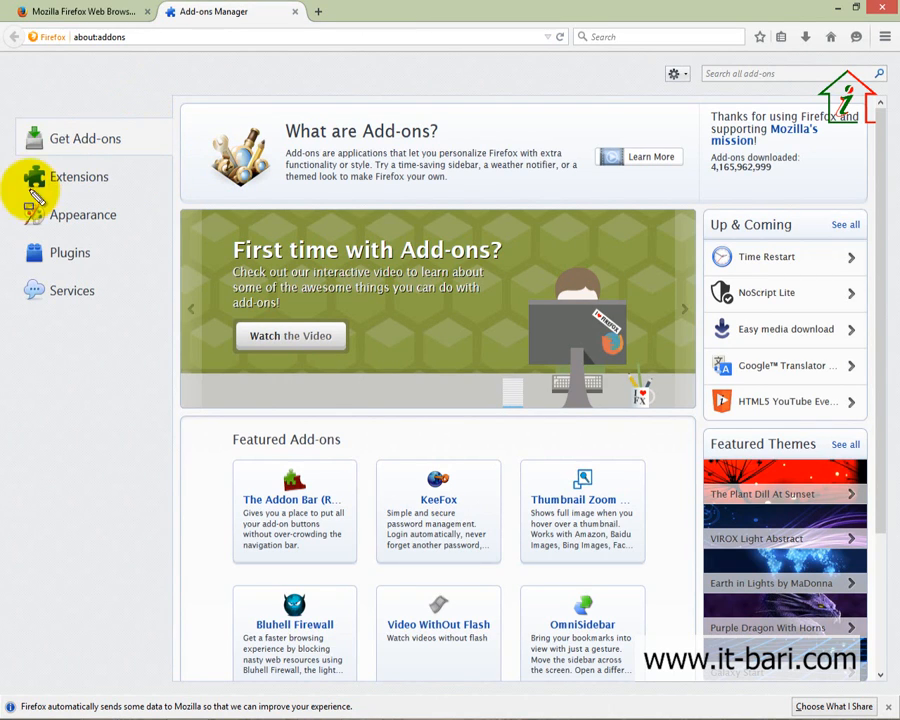
{"action": "mouse_move", "coordinate": [12, 108]}
{"action": "left_mouse_down"}
{"action": "mouse_move", "coordinate": [40, 140]}
{"action": "mouse_move", "coordinate": [147, 162]}
{"action": "left_mouse_up"}
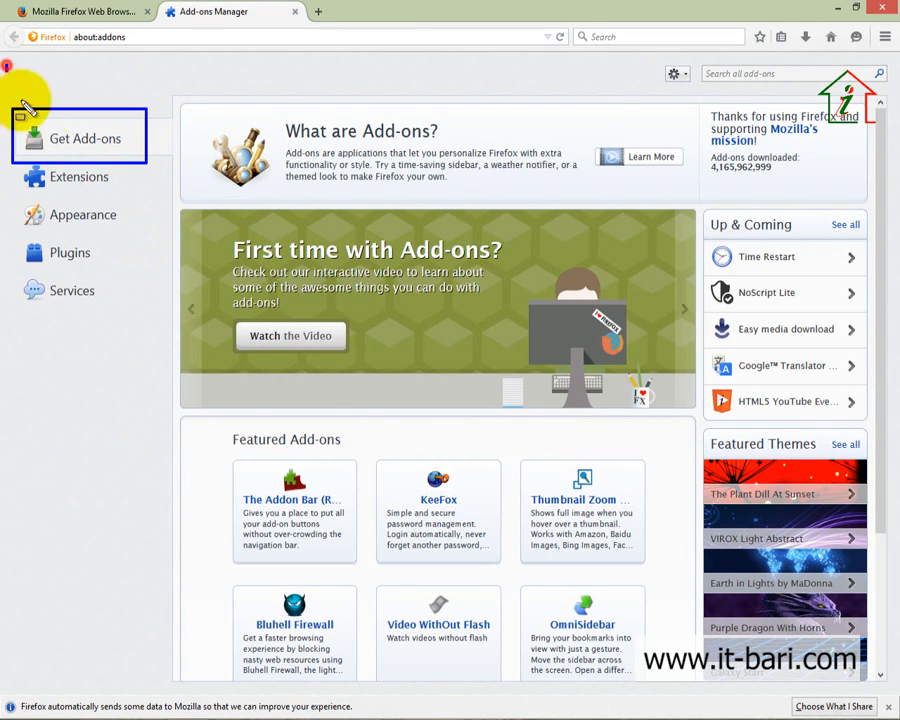
{"action": "mouse_move", "coordinate": [27, 106]}
{"action": "left_mouse_down"}
{"action": "mouse_move", "coordinate": [639, 543]}
{"action": "mouse_move", "coordinate": [866, 608]}
{"action": "mouse_move", "coordinate": [872, 624]}
{"action": "left_mouse_up"}
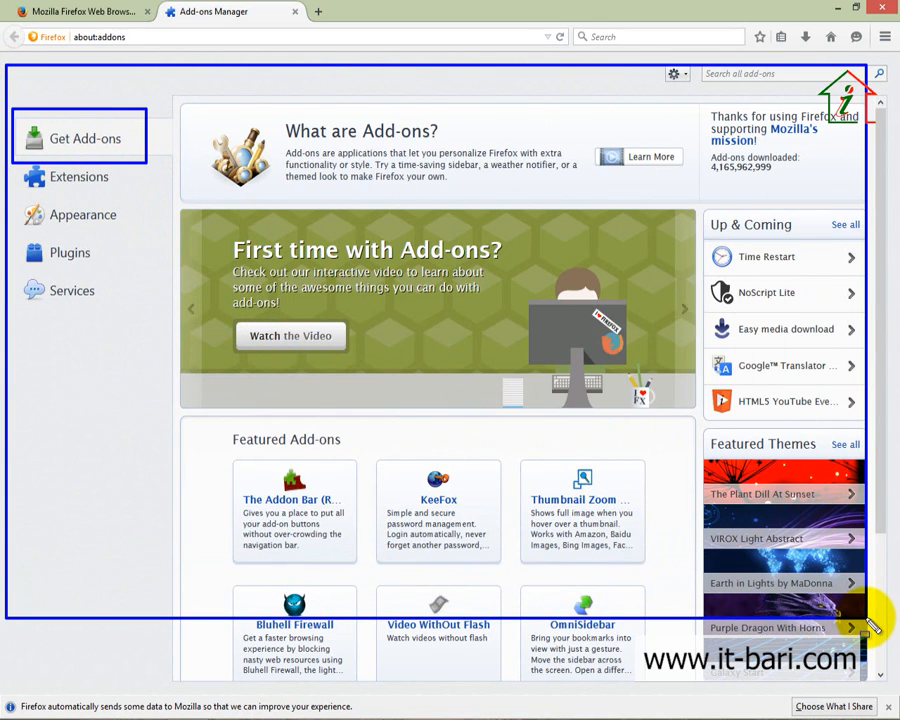
{"action": "key", "text": "Escape"}
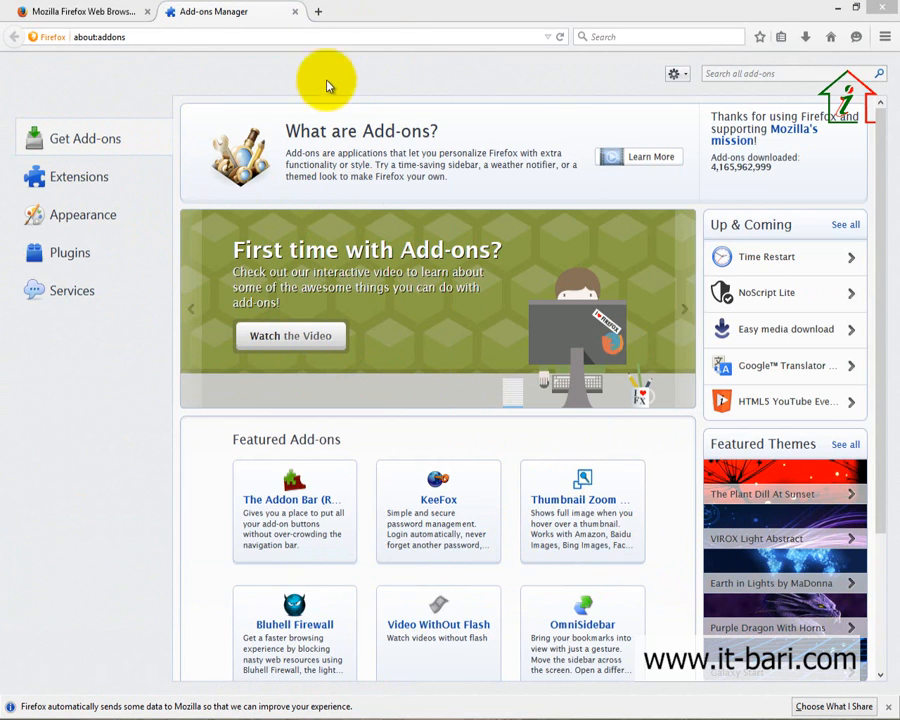
{"action": "left_click", "coordinate": [295, 12]}
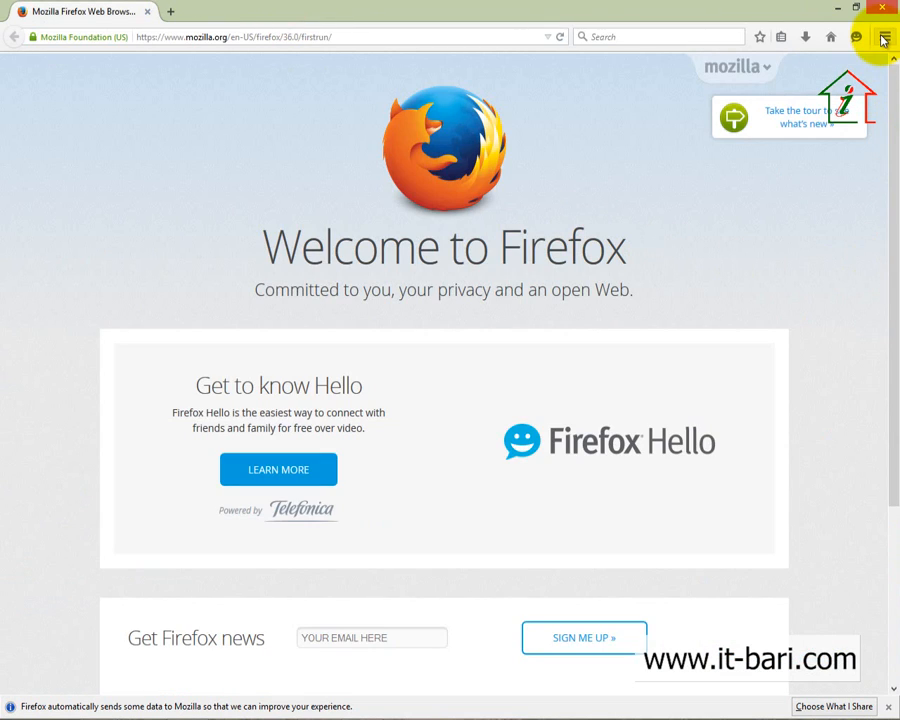
Open the browser's Add-ons Manager
{"action": "left_click_drag", "start_coordinate": [864, 25], "coordinate": [897, 50]}
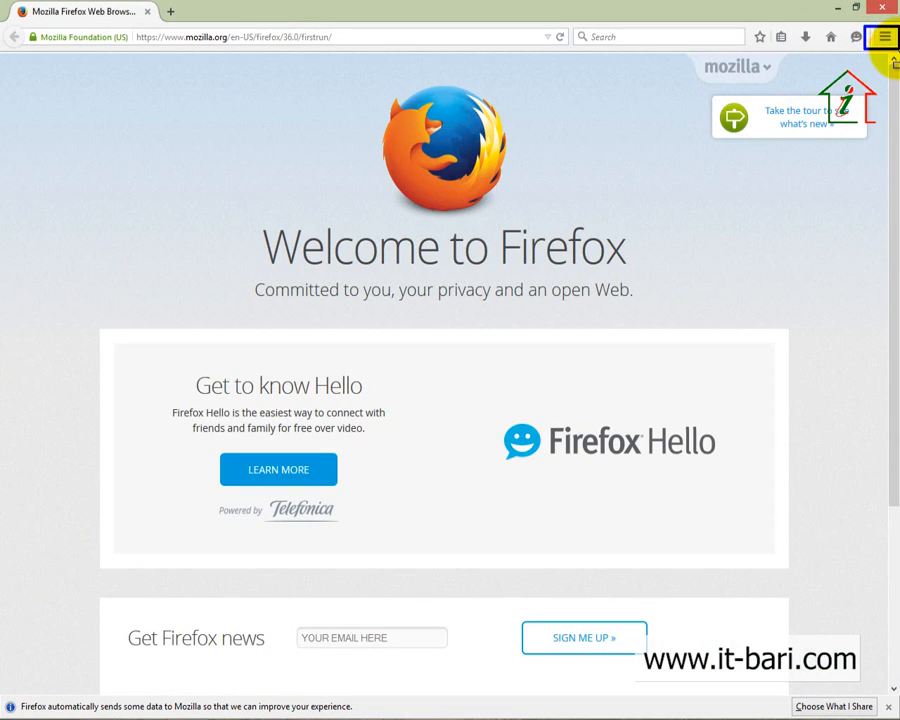
{"action": "key", "text": "Escape"}
{"action": "left_click", "coordinate": [884, 37]}
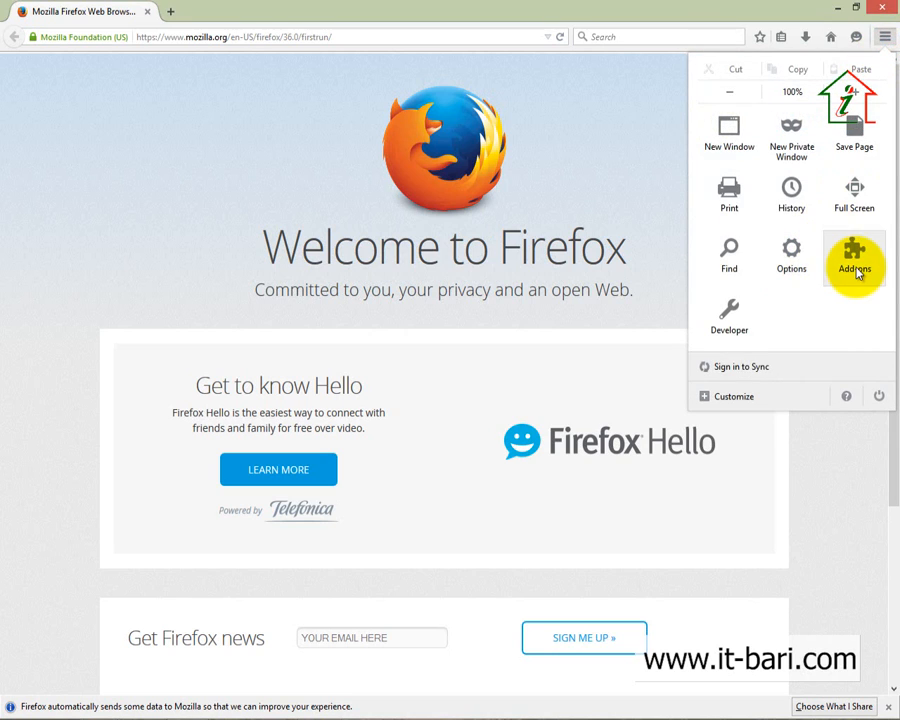
{"action": "left_click", "coordinate": [858, 258]}
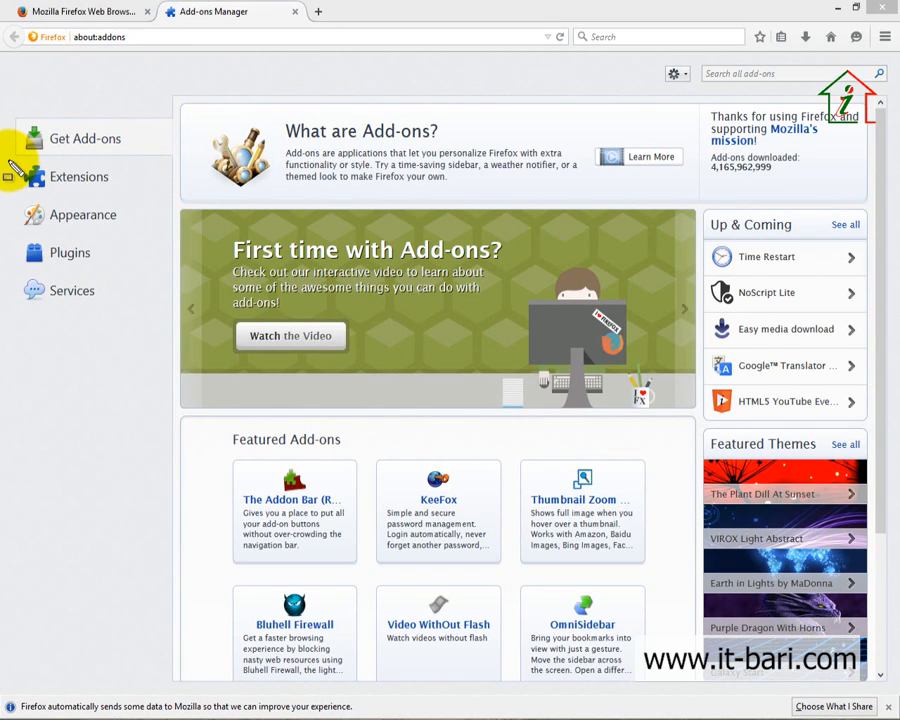
Search all available add-ons for "web rank"
{"action": "left_click_drag", "start_coordinate": [90, 203], "coordinate": [182, 208]}
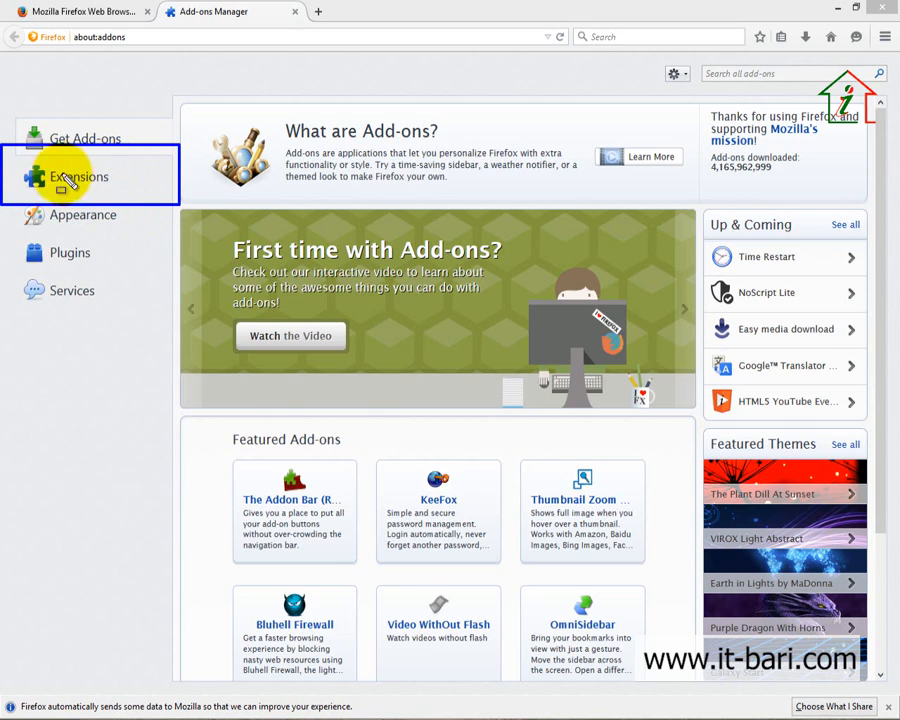
{"action": "mouse_move", "coordinate": [10, 106]}
{"action": "left_mouse_down"}
{"action": "mouse_move", "coordinate": [96, 176]}
{"action": "mouse_move", "coordinate": [185, 162]}
{"action": "left_mouse_up"}
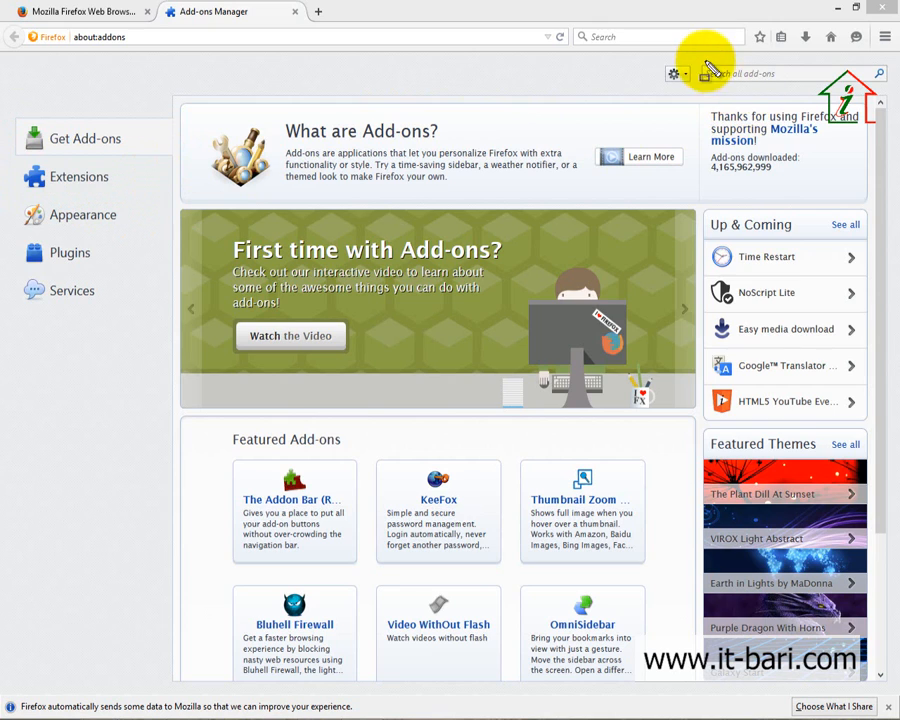
{"action": "mouse_move", "coordinate": [693, 58]}
{"action": "left_mouse_down"}
{"action": "mouse_move", "coordinate": [786, 96]}
{"action": "mouse_move", "coordinate": [893, 96]}
{"action": "left_mouse_up"}
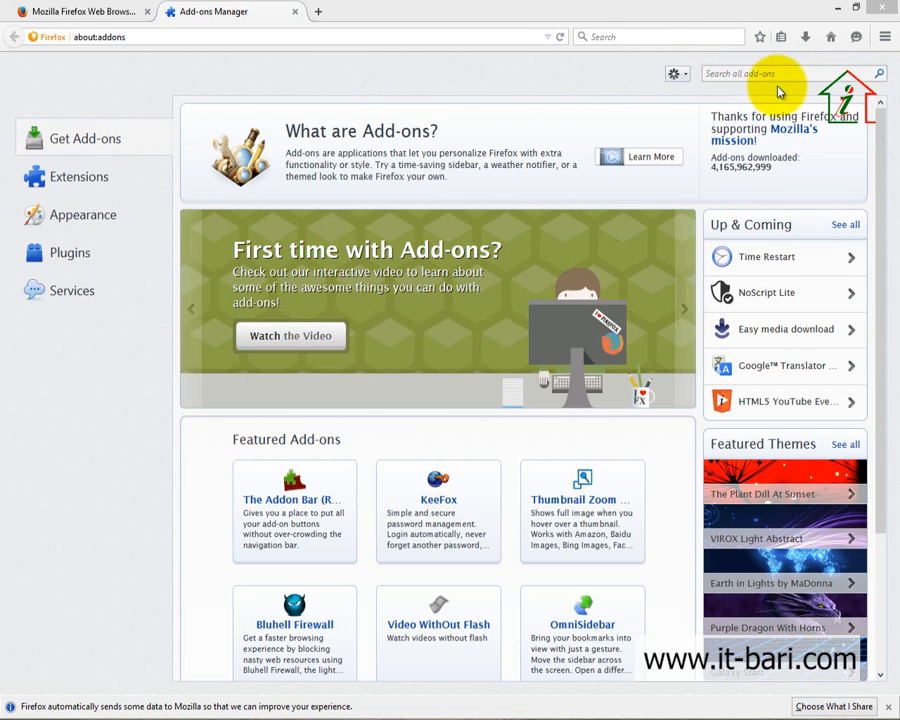
{"action": "left_click", "coordinate": [770, 74]}
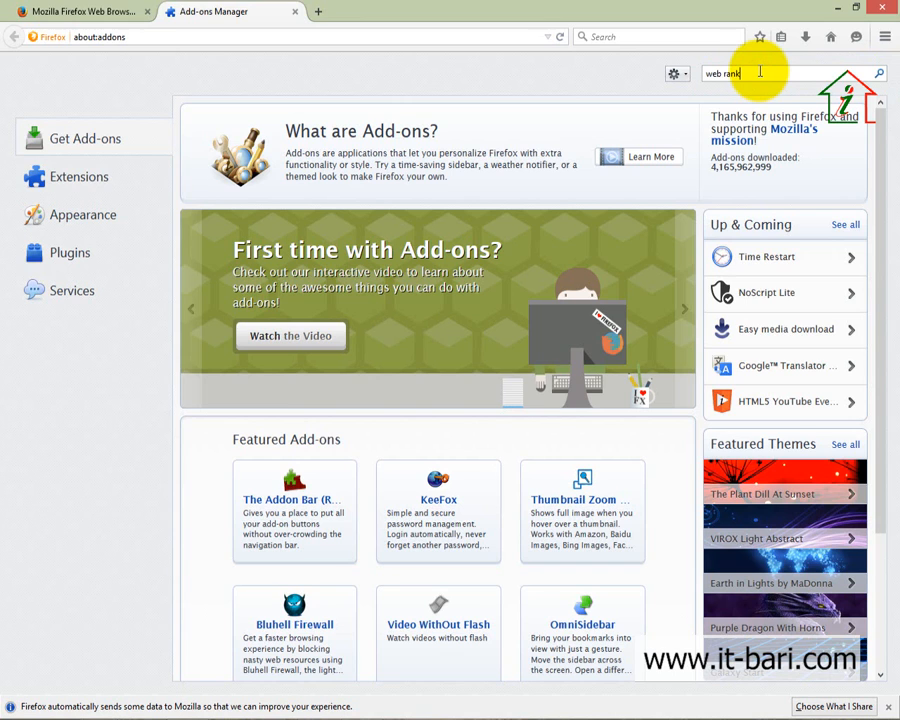
{"action": "key", "text": "Return"}
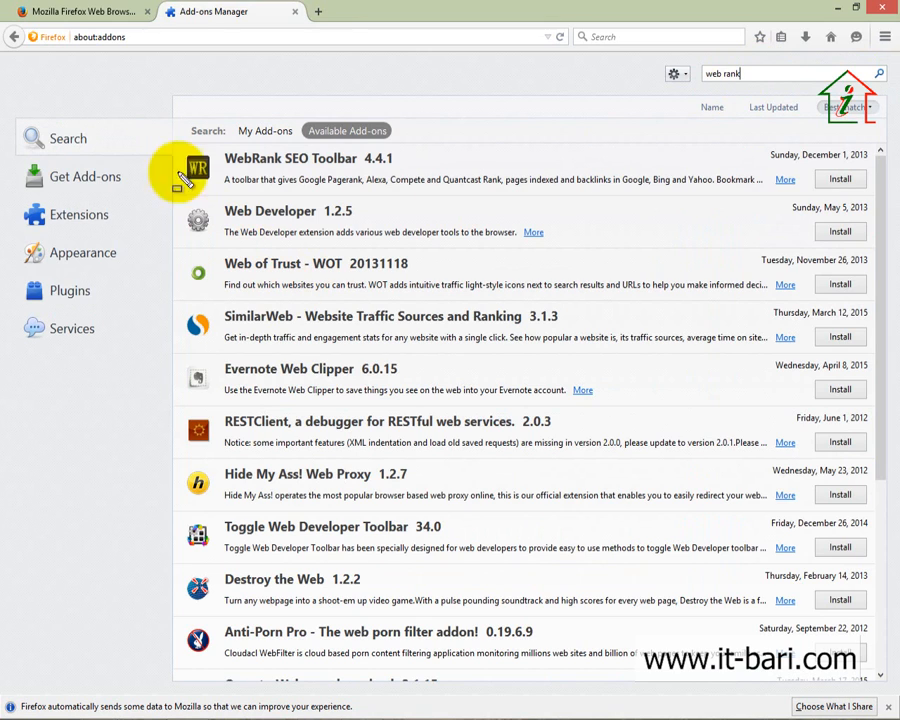
{"action": "left_click", "coordinate": [163, 124]}
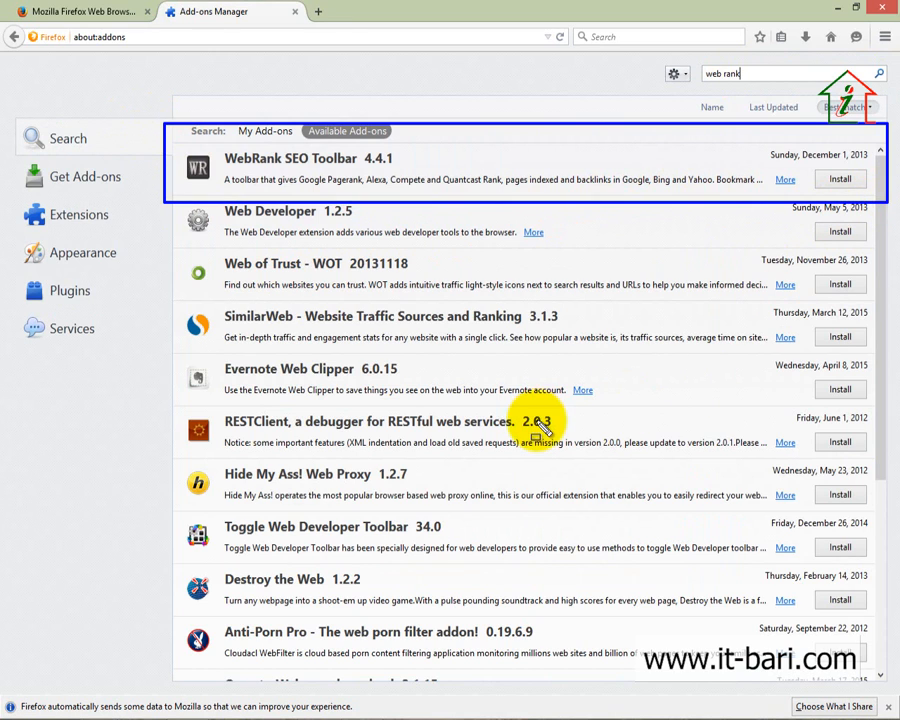
{"action": "mouse_move", "coordinate": [165, 212]}
{"action": "left_mouse_down"}
{"action": "mouse_move", "coordinate": [623, 546]}
{"action": "mouse_move", "coordinate": [886, 692]}
{"action": "mouse_move", "coordinate": [886, 681]}
{"action": "left_mouse_up"}
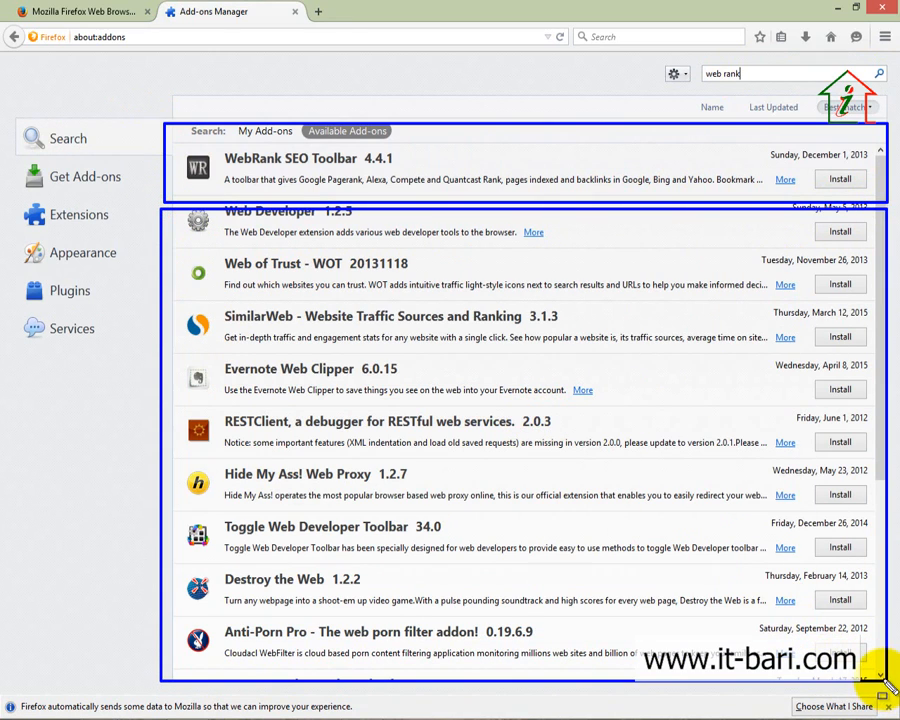
{"action": "key", "text": "ctrl+z"}
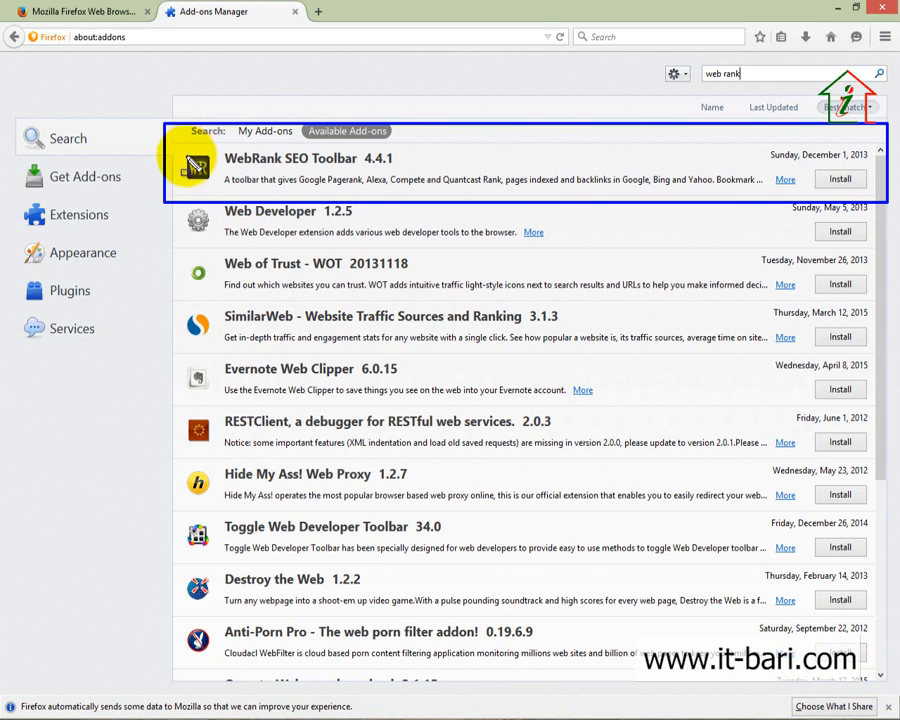
{"action": "left_click_drag", "start_coordinate": [180, 146], "coordinate": [214, 190]}
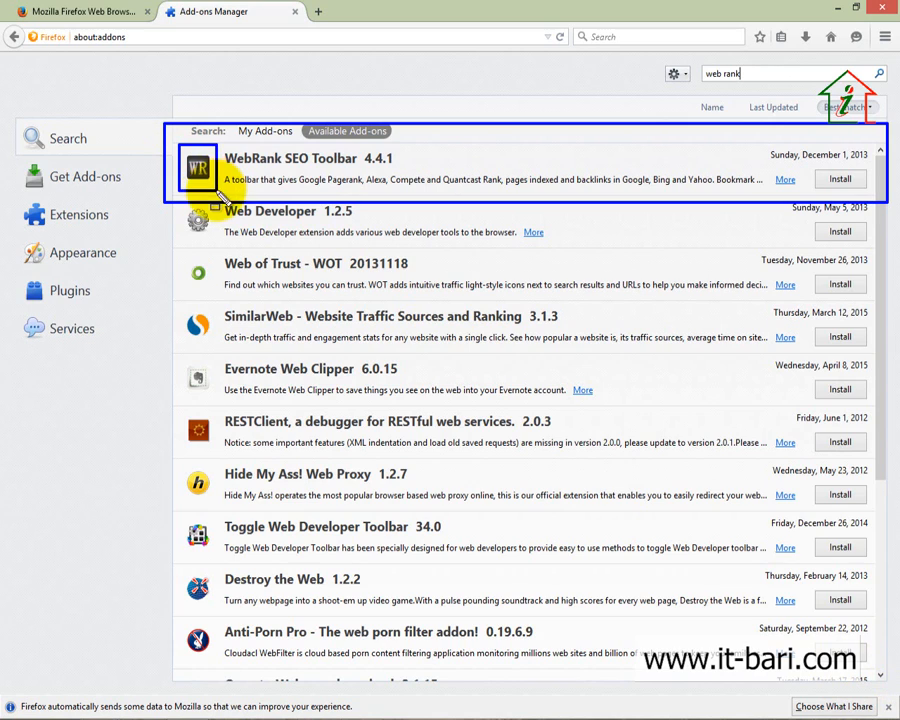
{"action": "left_click_drag", "start_coordinate": [221, 145], "coordinate": [435, 188]}
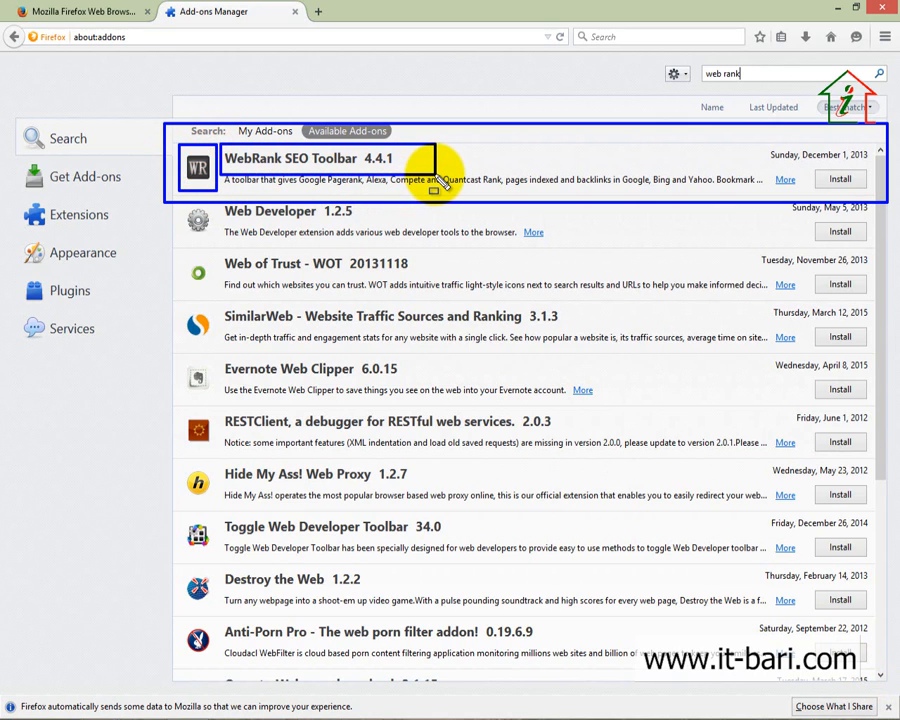
{"action": "key", "text": "Escape"}
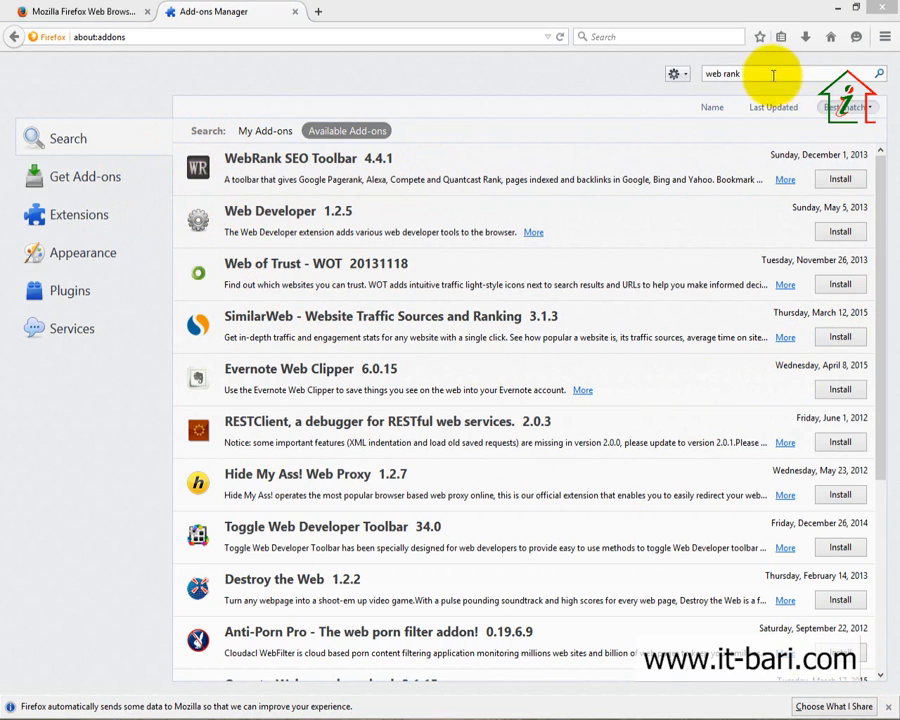
Look through the complete "web rank" search results on the Mozilla add-ons site and return to the Add-ons Manager
{"action": "left_click_drag", "start_coordinate": [771, 75], "coordinate": [707, 78]}
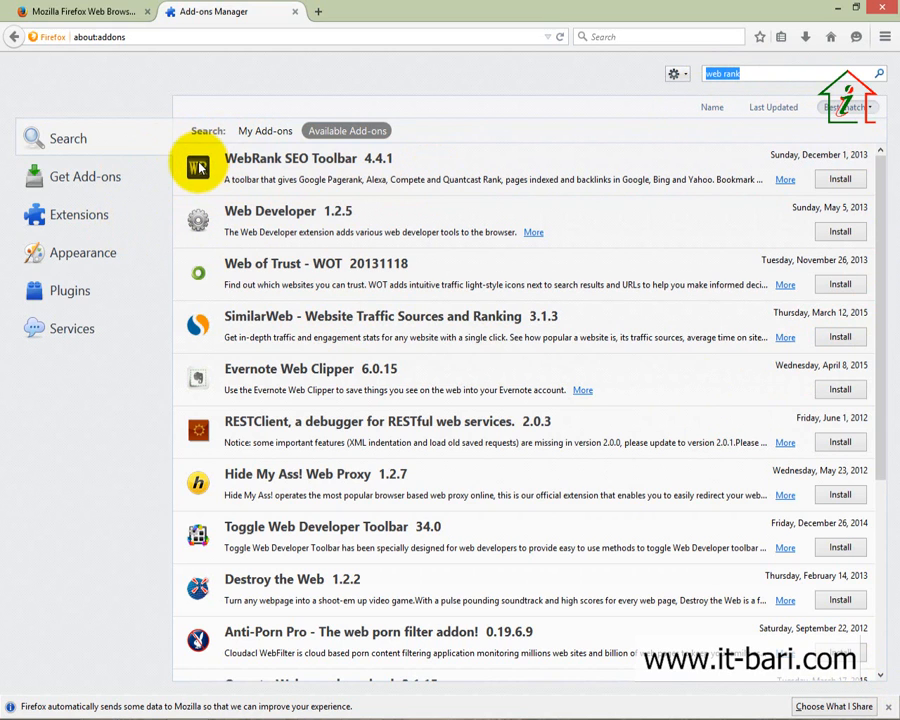
{"action": "left_click_drag", "start_coordinate": [879, 285], "coordinate": [878, 510]}
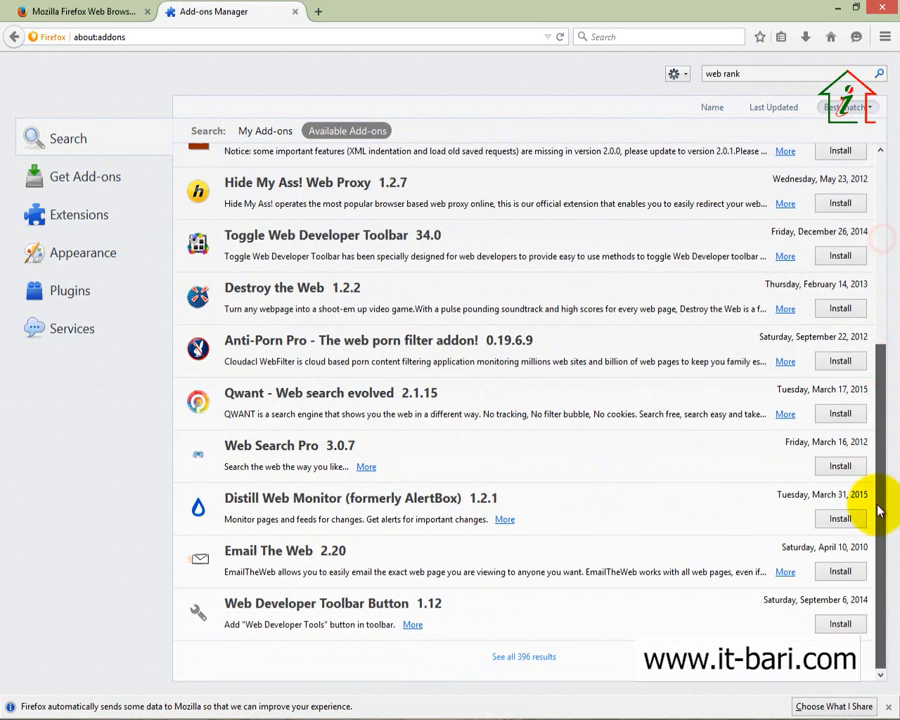
{"action": "left_click", "coordinate": [516, 658]}
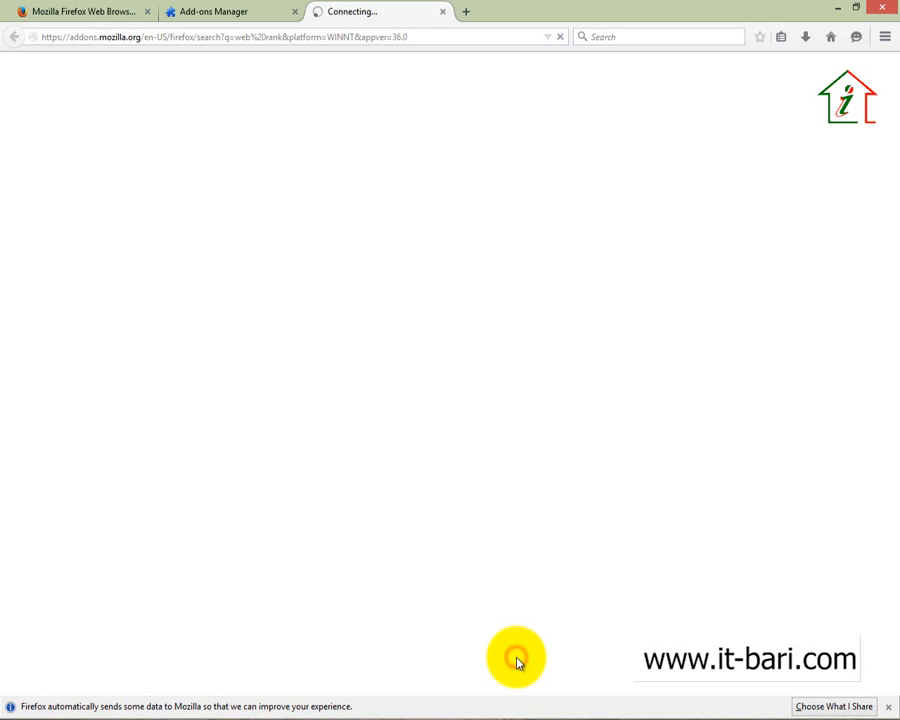
{"action": "left_click", "coordinate": [265, 15]}
{"action": "left_click", "coordinate": [395, 12]}
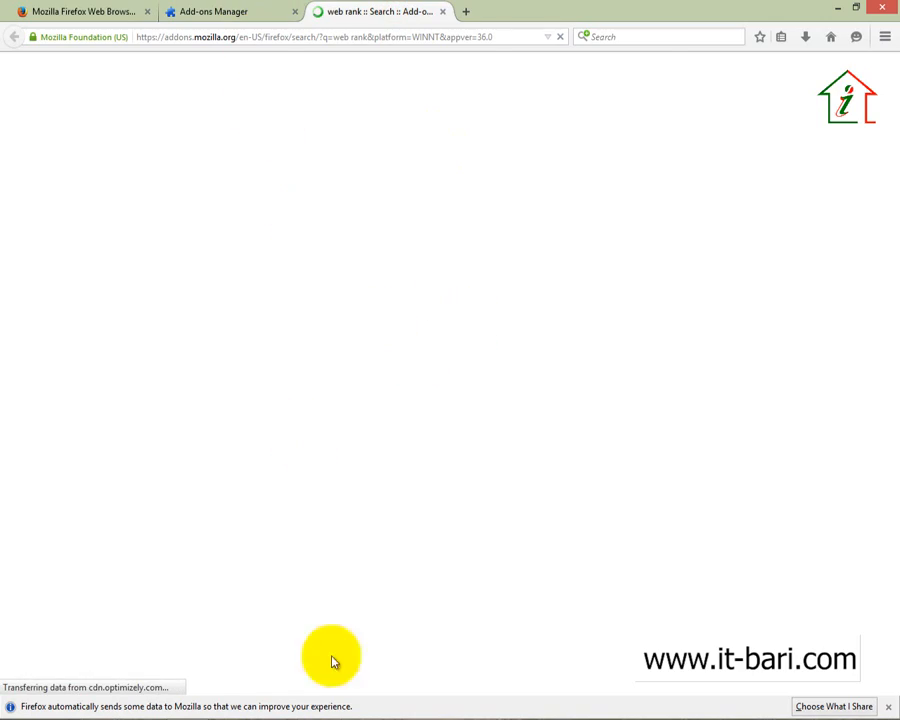
{"action": "scroll", "coordinate": [360, 525], "scroll_direction": "down", "scroll_amount": 10}
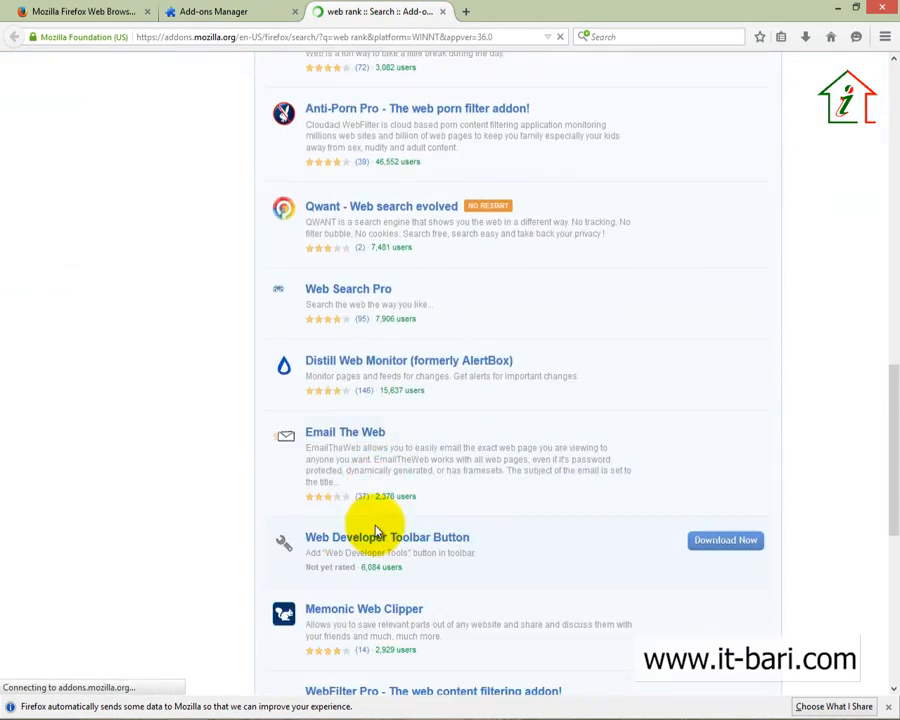
{"action": "scroll", "coordinate": [376, 530], "scroll_direction": "down", "scroll_amount": 5}
{"action": "scroll", "coordinate": [376, 600], "scroll_direction": "up", "scroll_amount": 20}
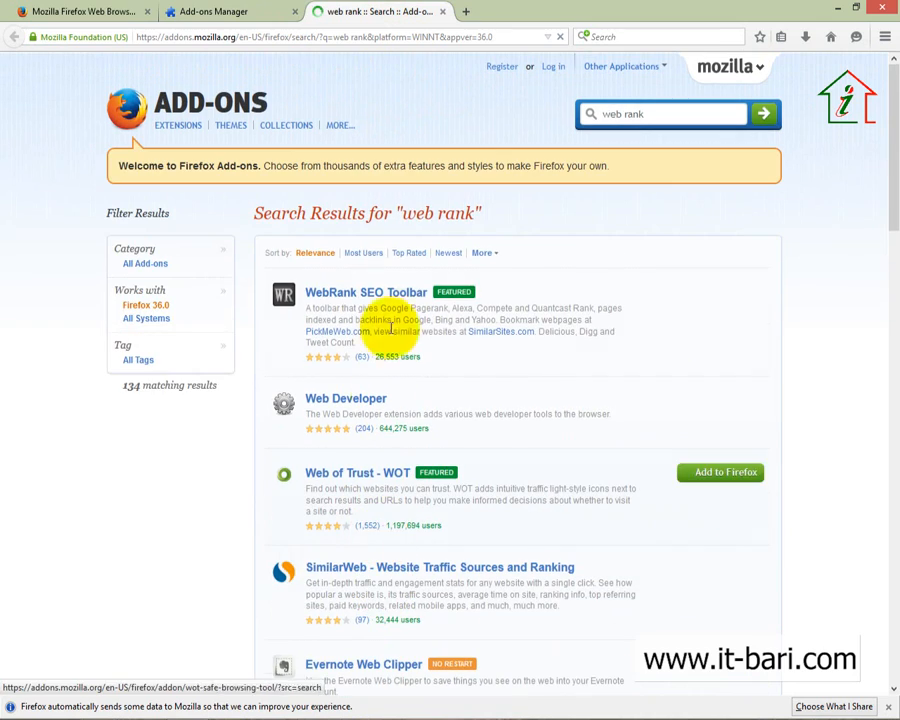
{"action": "left_click", "coordinate": [452, 11]}
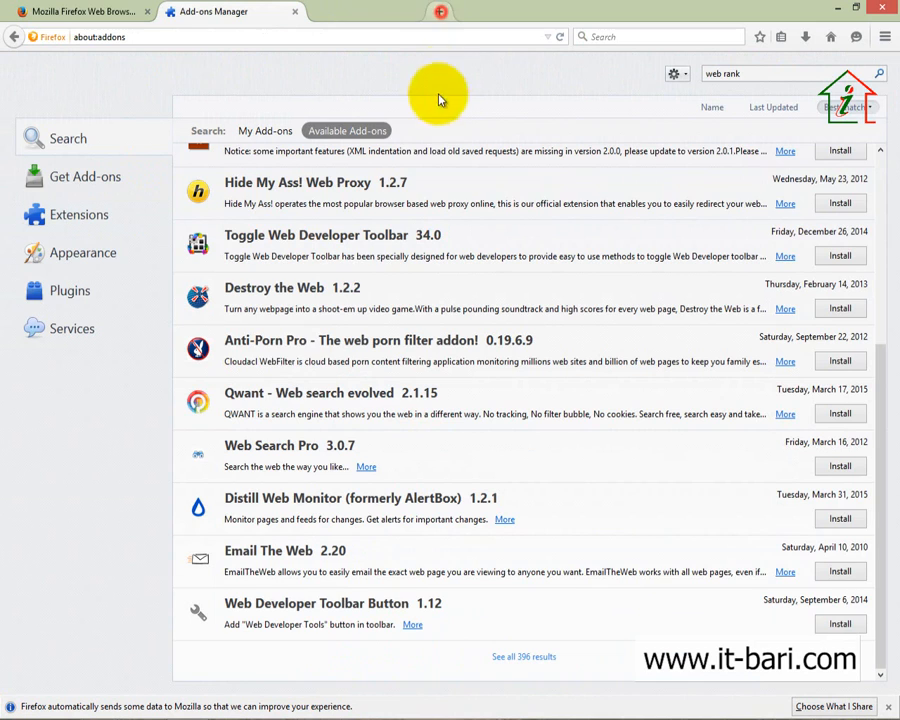
Install the WebRank SEO Toolbar 4.4.1 add-on and restart the browser to finish the installation
{"action": "scroll", "coordinate": [300, 405], "scroll_direction": "up", "scroll_amount": 5}
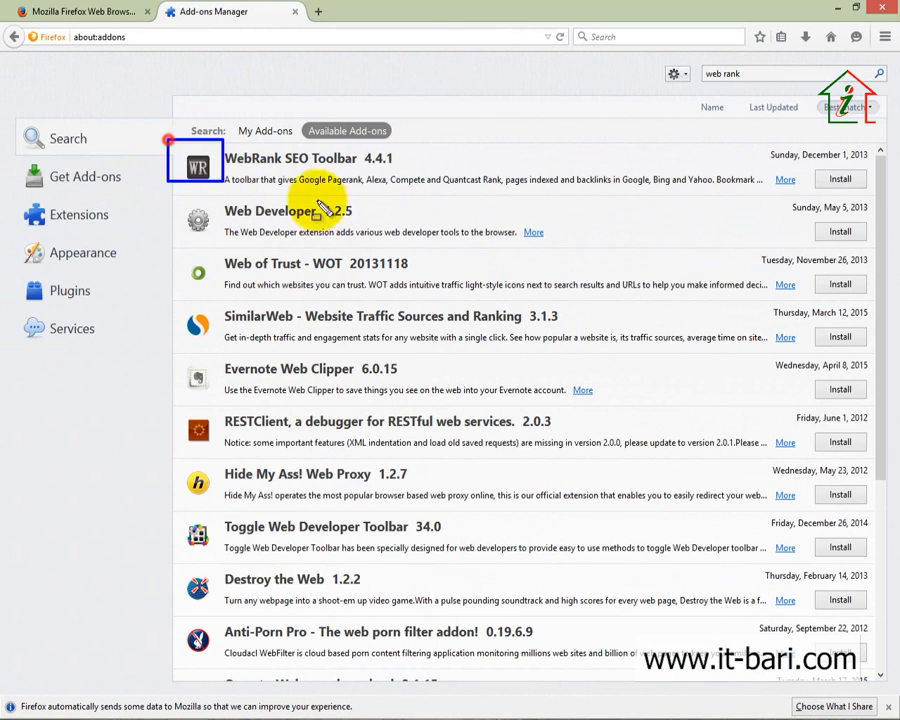
{"action": "left_click", "coordinate": [840, 181]}
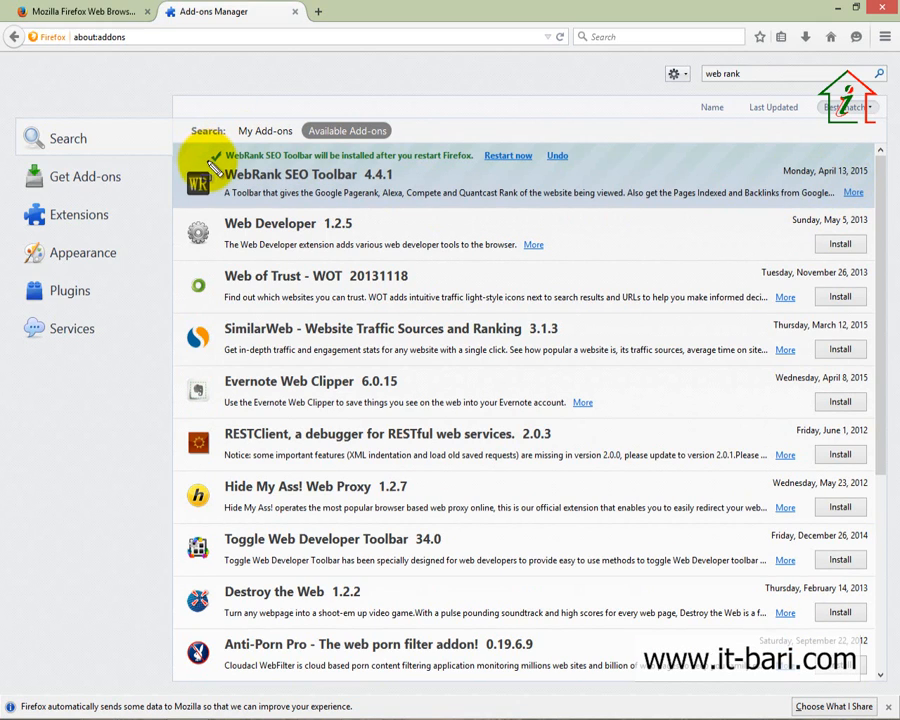
{"action": "mouse_move", "coordinate": [208, 146]}
{"action": "left_mouse_down"}
{"action": "mouse_move", "coordinate": [300, 174]}
{"action": "mouse_move", "coordinate": [450, 185]}
{"action": "mouse_move", "coordinate": [492, 178]}
{"action": "left_mouse_up"}
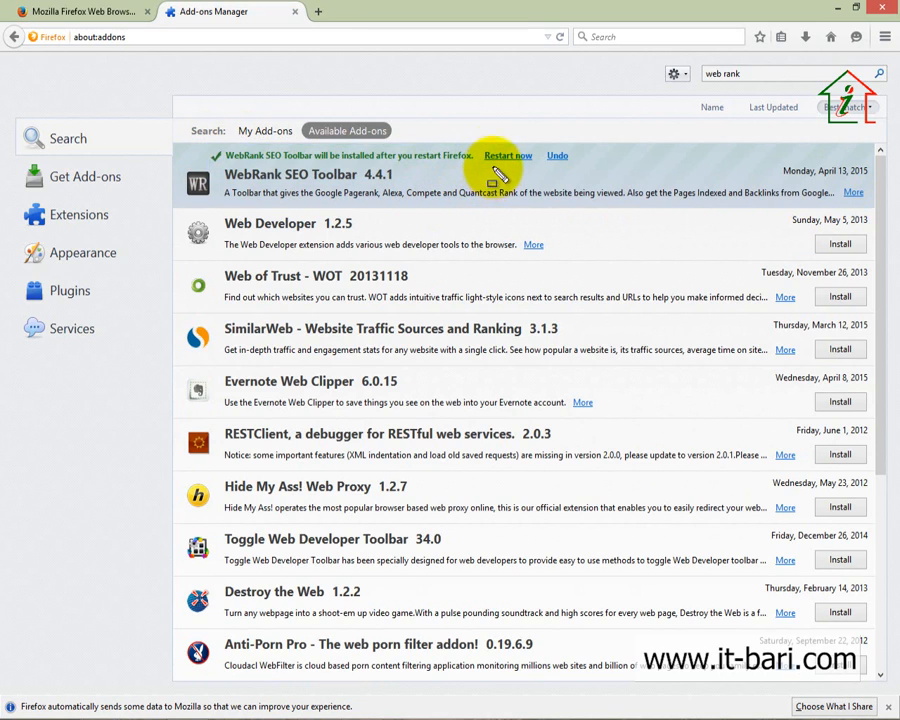
{"action": "left_click_drag", "start_coordinate": [477, 142], "coordinate": [543, 176]}
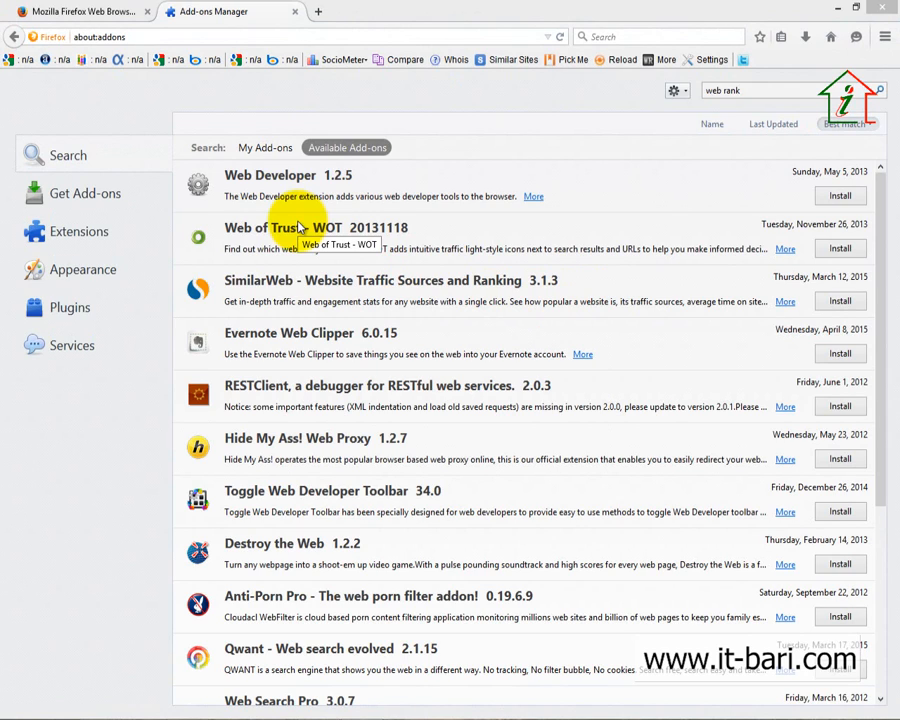
Load the website it-bari.com and look over its home page with the WebRank SEO Toolbar active
{"action": "left_click_drag", "start_coordinate": [300, 228], "coordinate": [674, 153]}
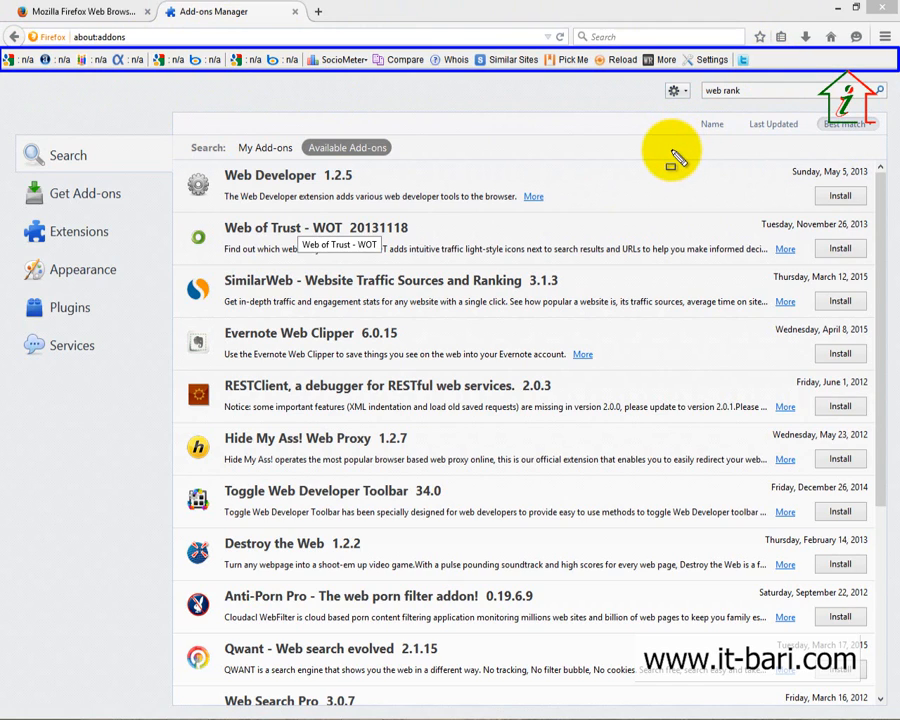
{"action": "left_click_drag", "start_coordinate": [672, 153], "coordinate": [657, 131]}
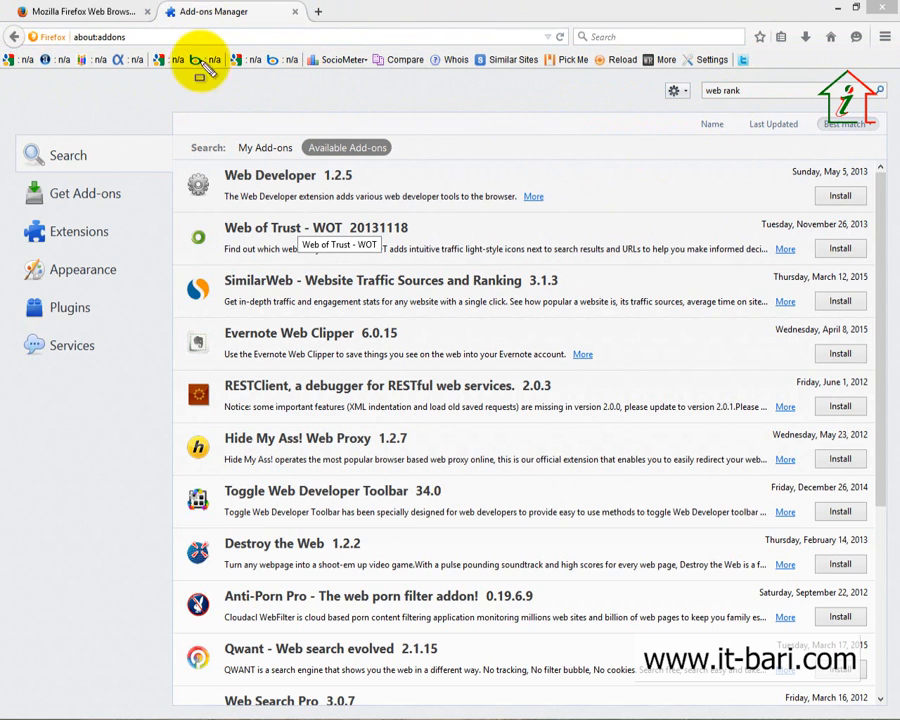
{"action": "left_click", "coordinate": [302, 34]}
{"action": "type", "text": "it-bari.com"}
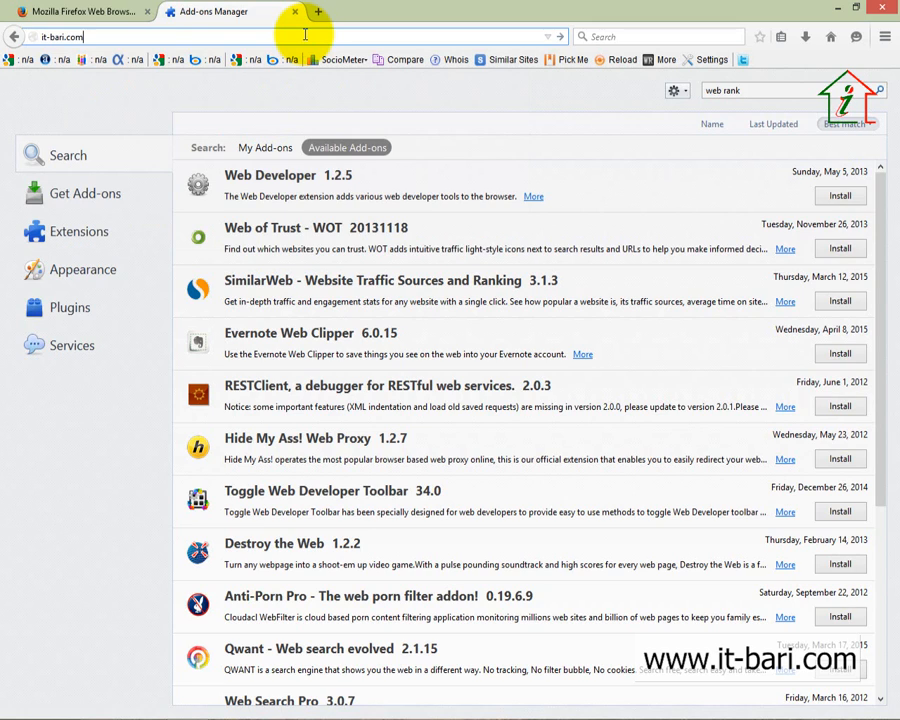
{"action": "key", "text": "Return"}
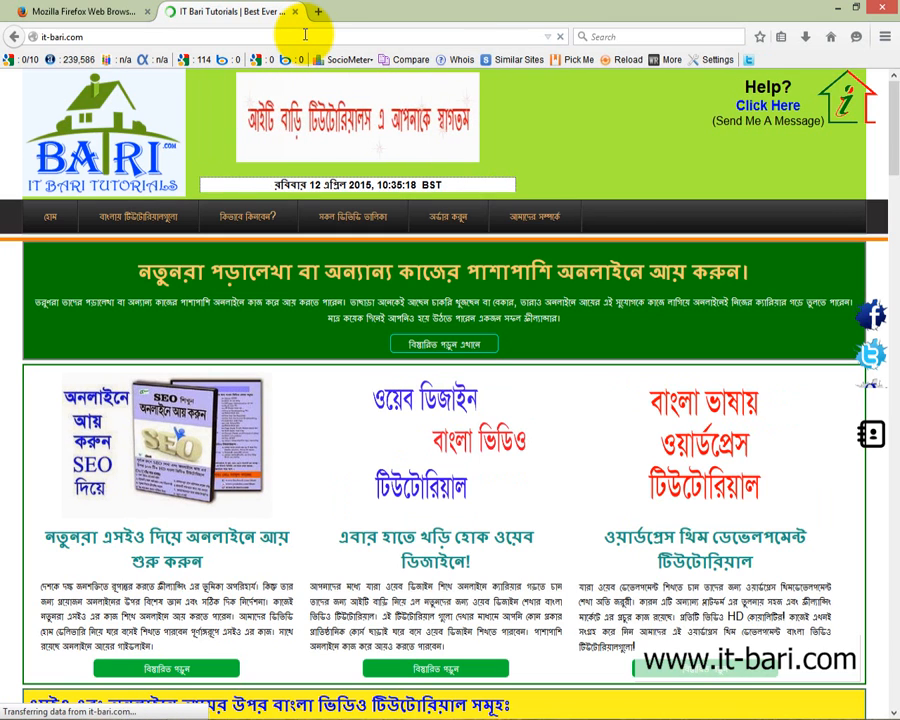
{"action": "scroll", "coordinate": [452, 446], "scroll_direction": "down", "scroll_amount": 15}
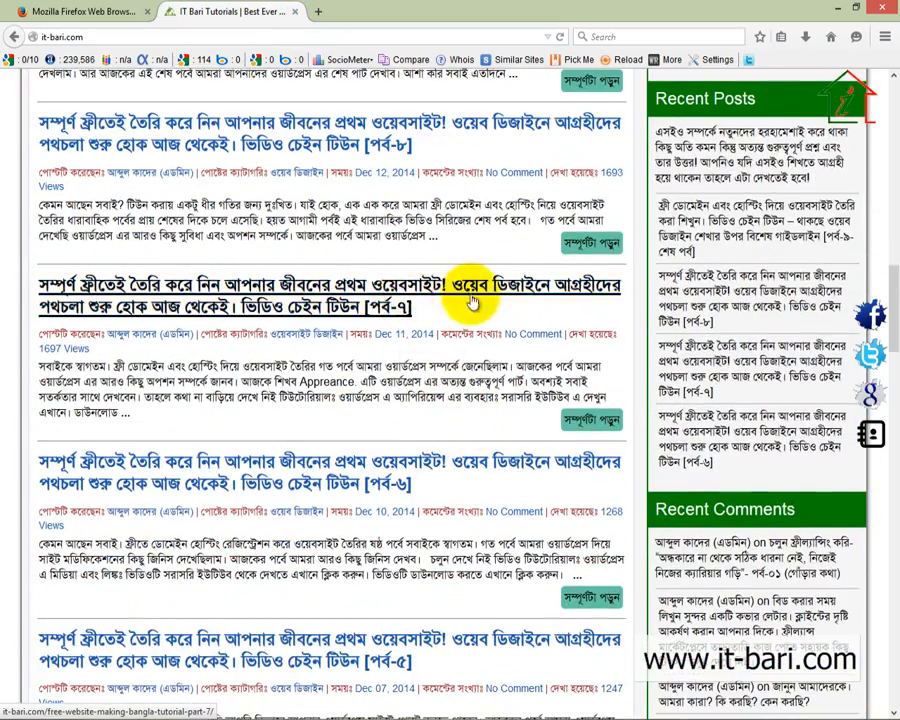
Examine the PageRank, Alexa rank, Google indexed pages and remaining WebRank SEO Toolbar entries for the it-bari.com home page
{"action": "left_click_drag", "start_coordinate": [890, 300], "coordinate": [893, 125]}
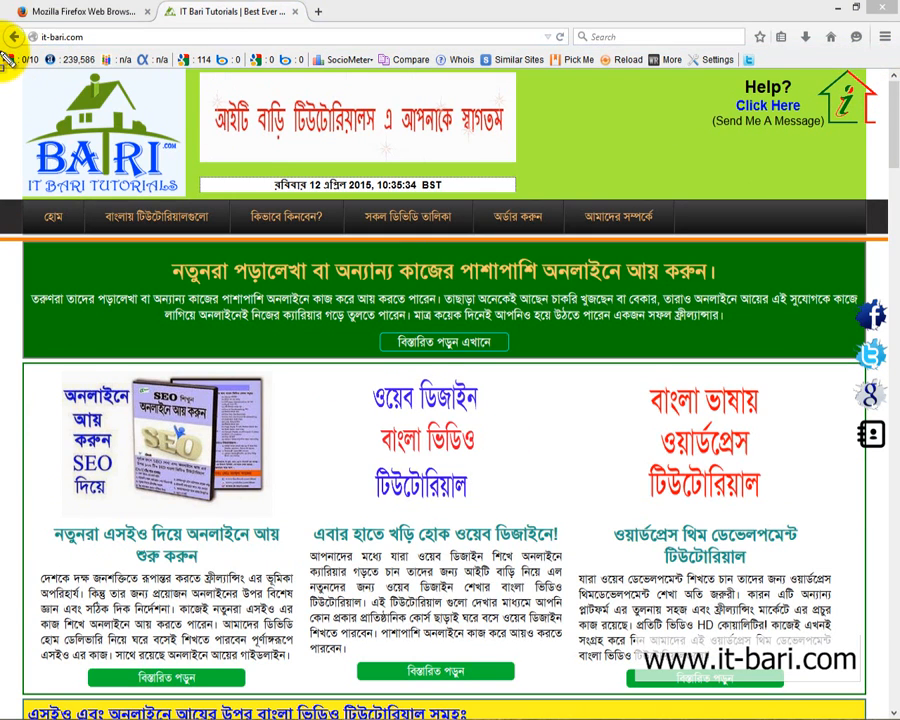
{"action": "left_click_drag", "start_coordinate": [4, 50], "coordinate": [47, 68]}
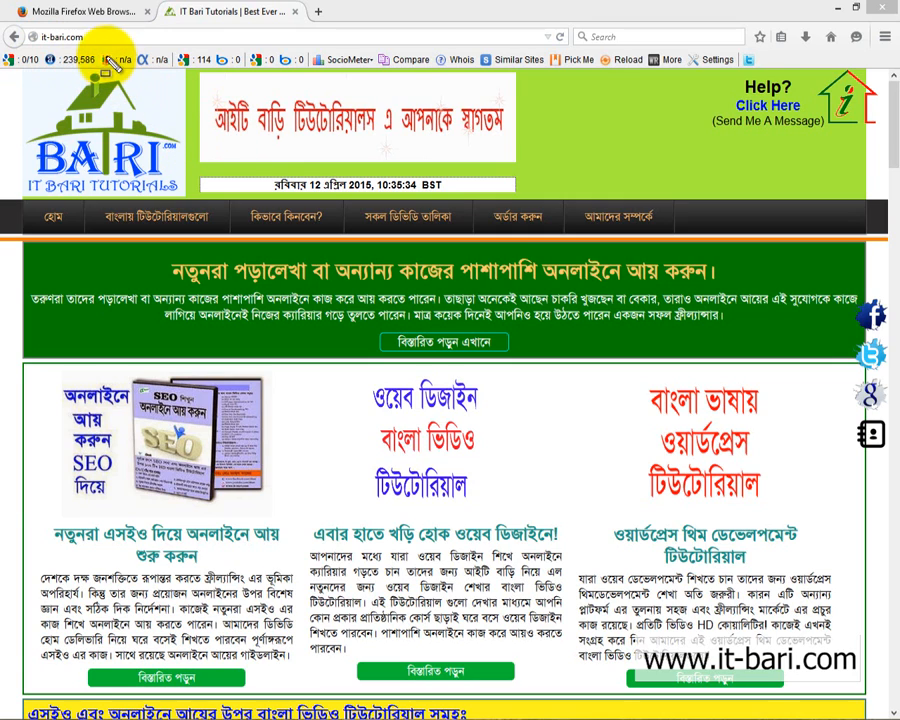
{"action": "left_click_drag", "start_coordinate": [2, 49], "coordinate": [102, 73]}
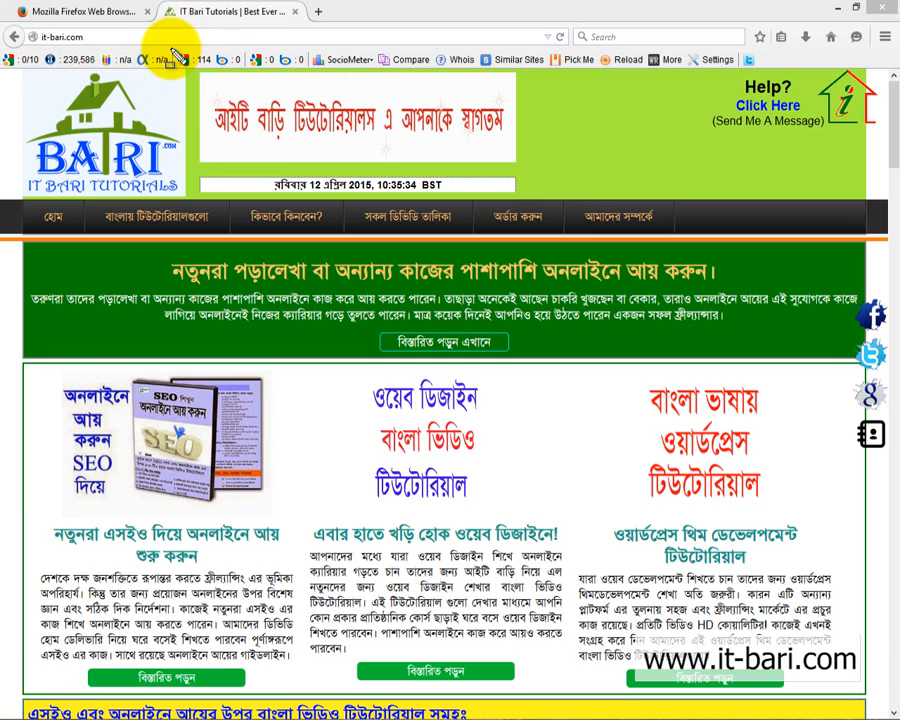
{"action": "left_click_drag", "start_coordinate": [171, 48], "coordinate": [222, 71]}
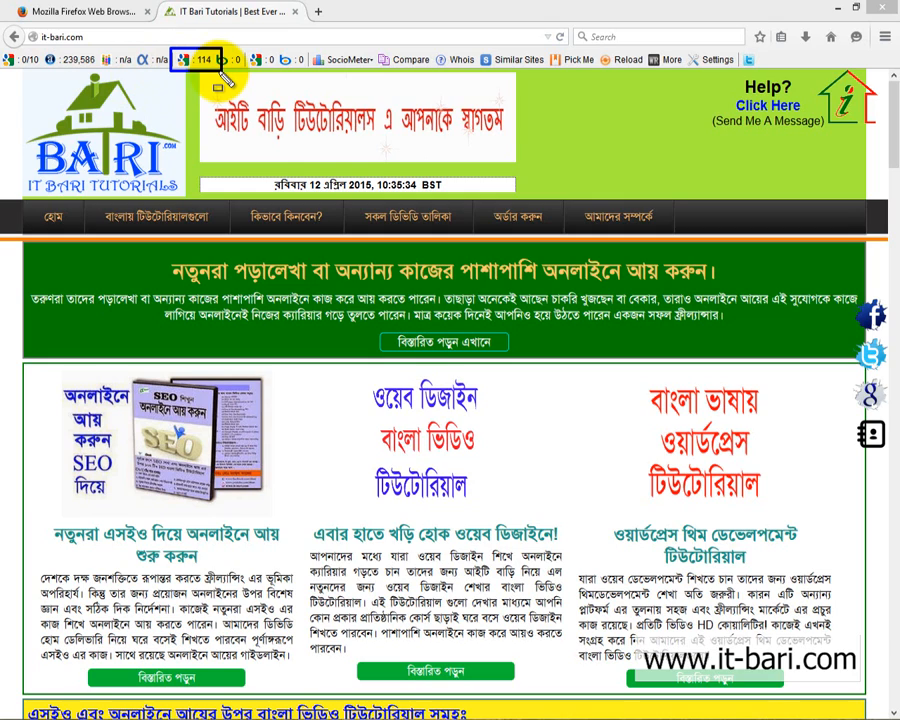
{"action": "key", "text": "ctrl+z"}
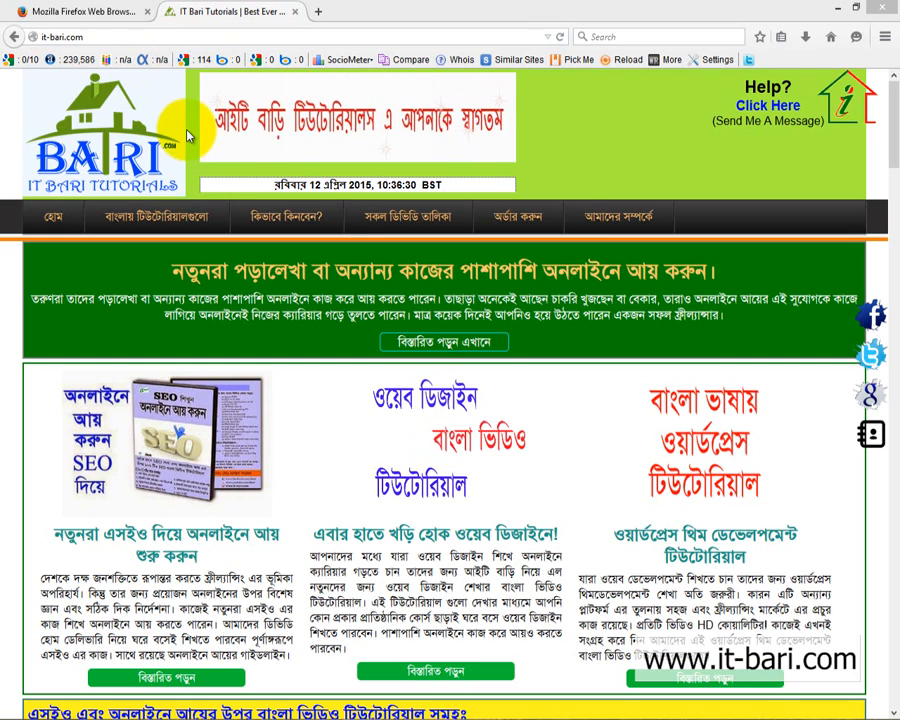
{"action": "left_click_drag", "start_coordinate": [165, 49], "coordinate": [212, 71]}
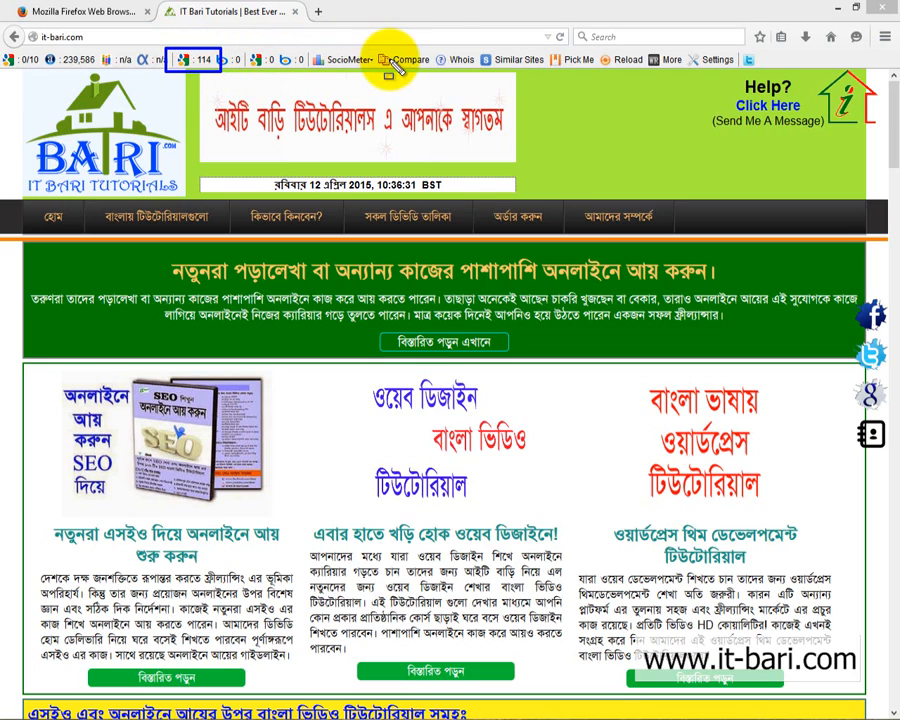
{"action": "mouse_move", "coordinate": [430, 42]}
{"action": "left_mouse_down"}
{"action": "mouse_move", "coordinate": [516, 70]}
{"action": "mouse_move", "coordinate": [785, 70]}
{"action": "left_mouse_up"}
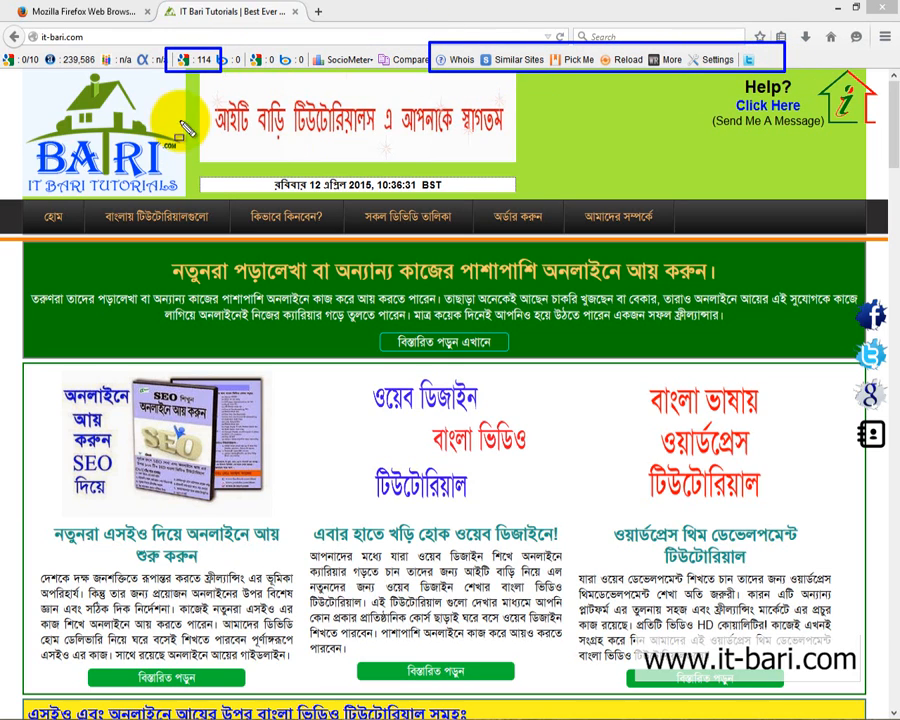
{"action": "mouse_move", "coordinate": [231, 44]}
{"action": "left_mouse_down"}
{"action": "mouse_move", "coordinate": [442, 58]}
{"action": "mouse_move", "coordinate": [408, 66]}
{"action": "mouse_move", "coordinate": [416, 78]}
{"action": "mouse_move", "coordinate": [428, 74]}
{"action": "left_mouse_up"}
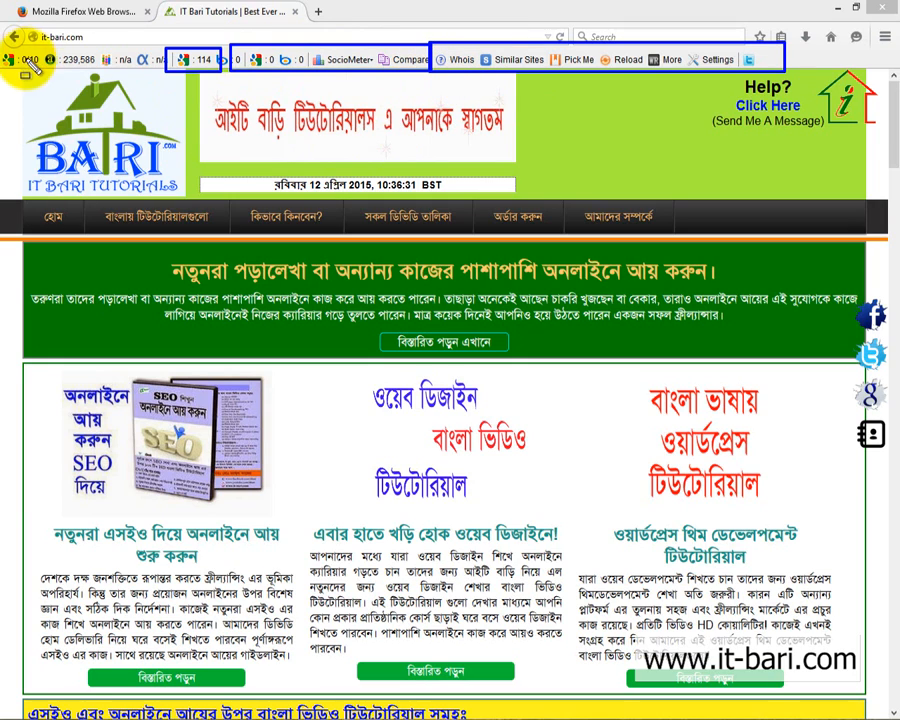
{"action": "left_click_drag", "start_coordinate": [3, 48], "coordinate": [115, 71]}
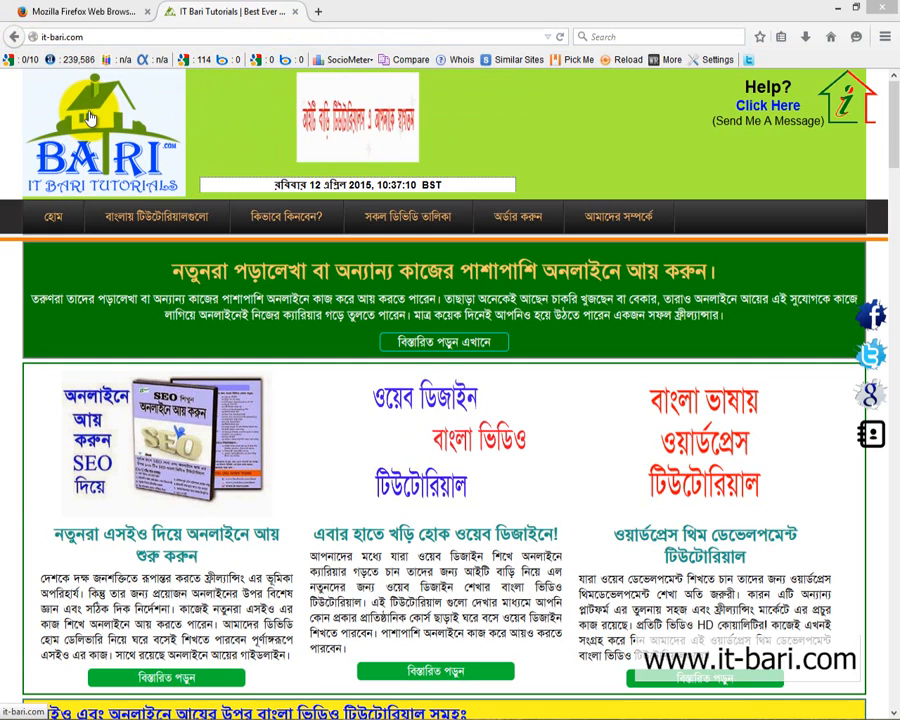
Load google.com and check its PageRank and Alexa rank in the WebRank SEO Toolbar
{"action": "left_click", "coordinate": [122, 36]}
{"action": "type", "text": "goo"}
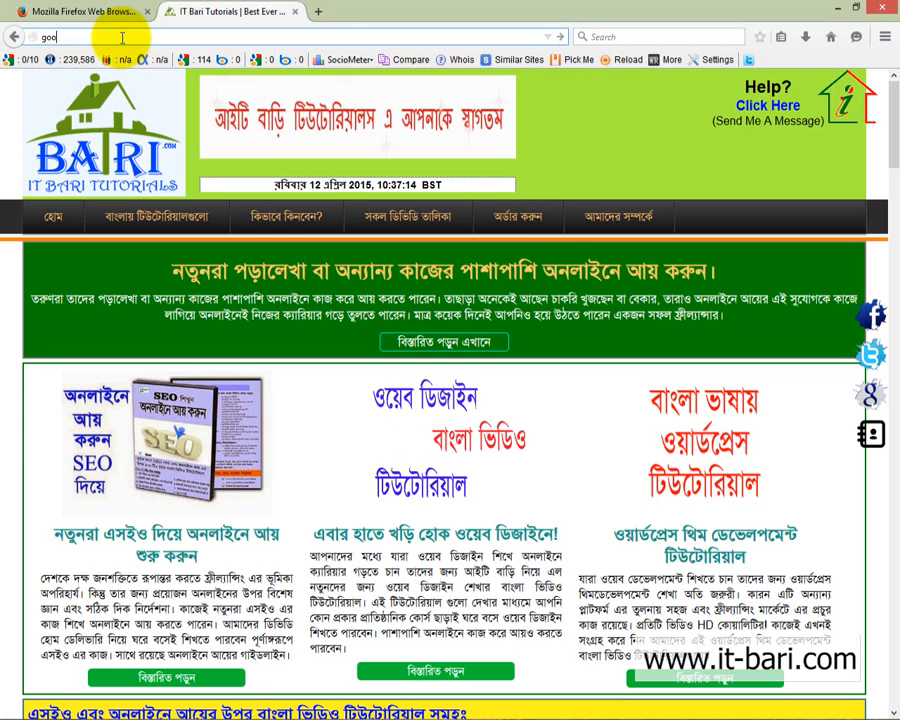
{"action": "type", "text": "gle.com"}
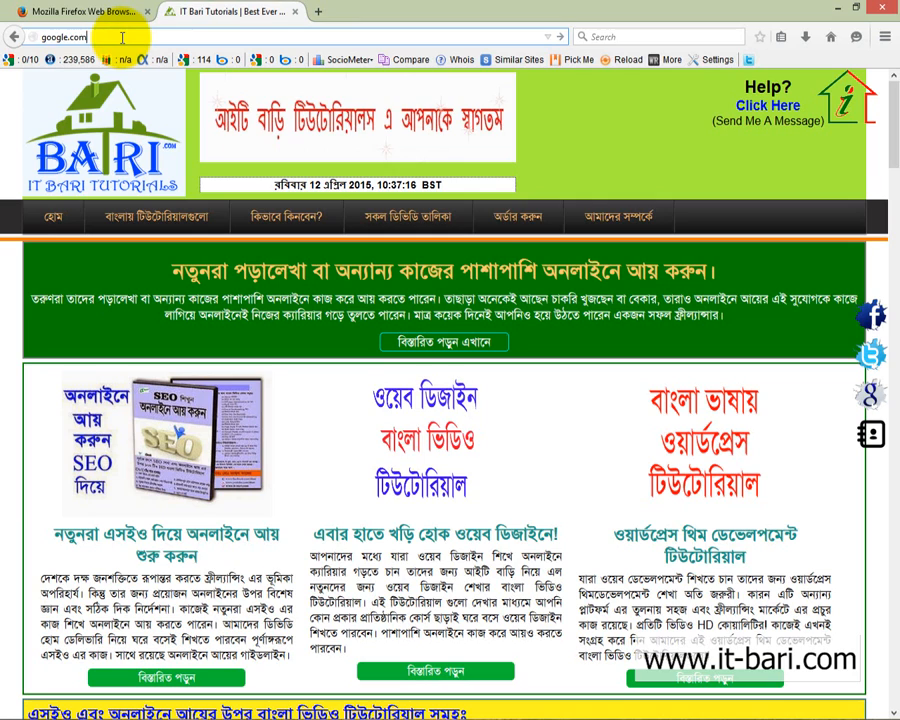
{"action": "key", "text": "Return"}
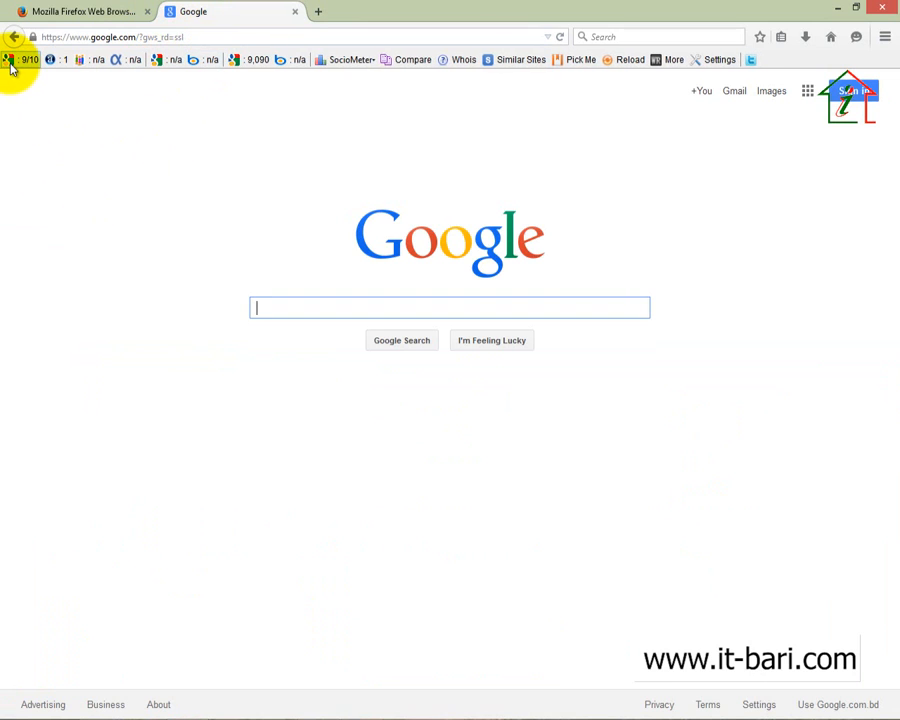
{"action": "key", "text": "ctrl+shift+d"}
{"action": "mouse_move", "coordinate": [2, 48]}
{"action": "left_mouse_down"}
{"action": "mouse_move", "coordinate": [39, 72]}
{"action": "mouse_move", "coordinate": [66, 73]}
{"action": "left_mouse_up"}
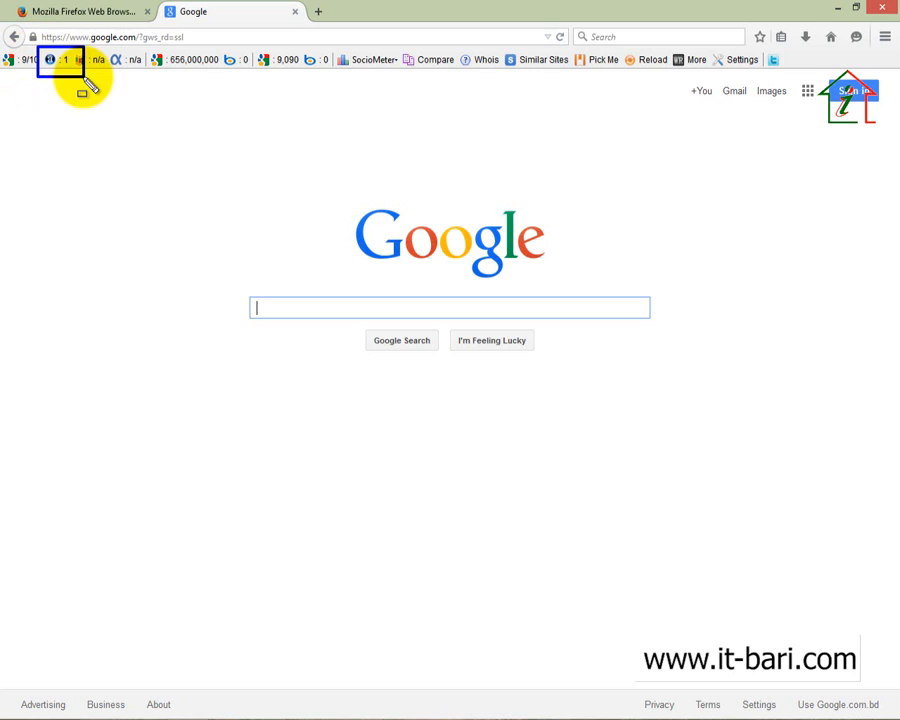
Load Facebook through fb.com and check its PageRank and Alexa rank in the WebRank SEO Toolbar
{"action": "left_click", "coordinate": [199, 35]}
{"action": "type", "text": "fa"}
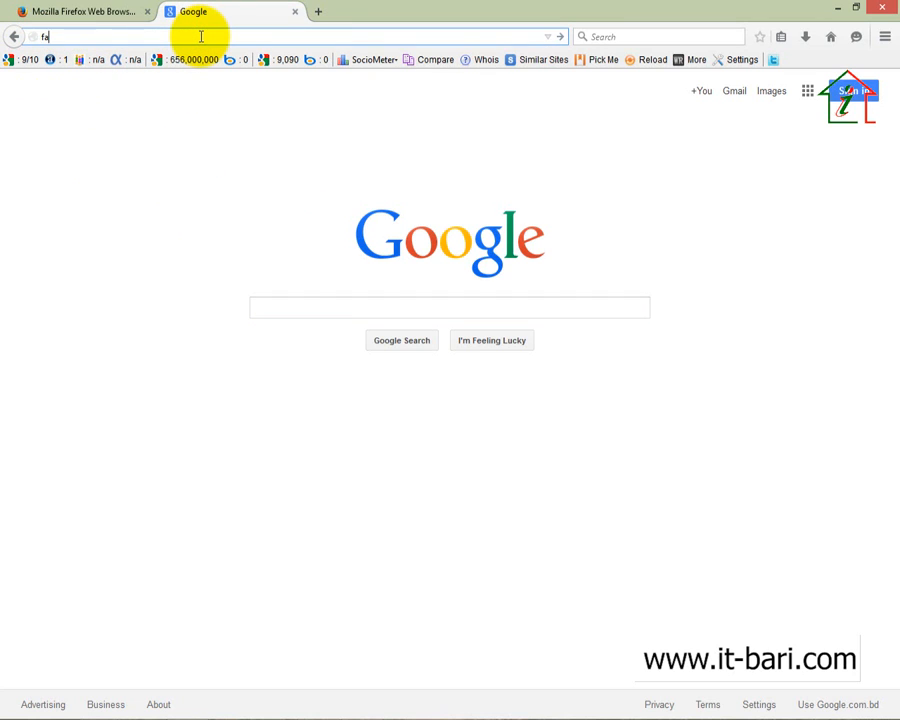
{"action": "key", "text": "BackSpace"}
{"action": "type", "text": "b.com"}
{"action": "key", "text": "Return"}
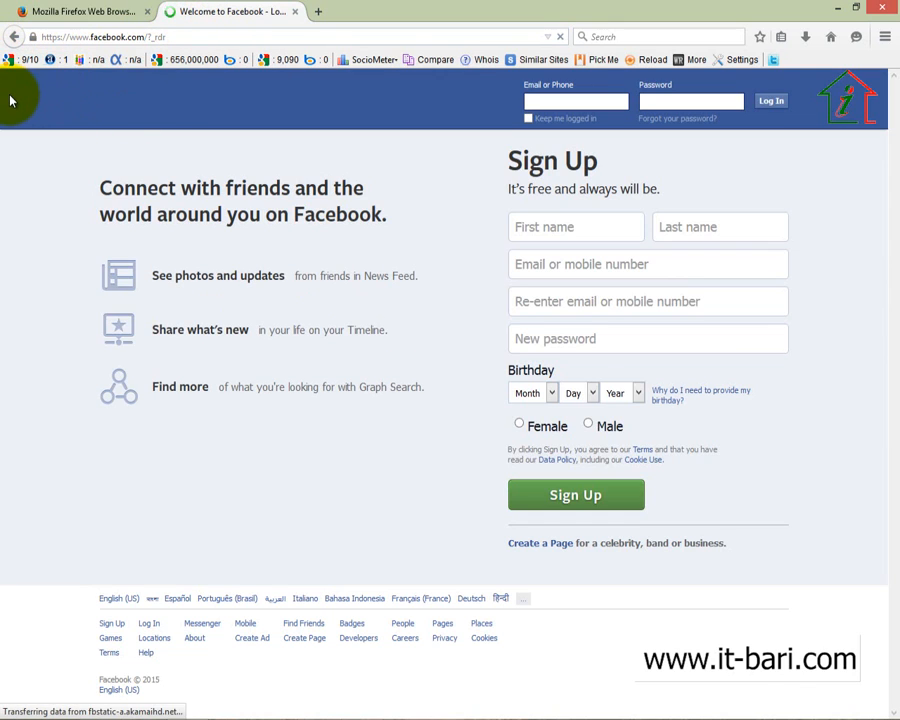
{"action": "left_click_drag", "start_coordinate": [6, 44], "coordinate": [101, 80]}
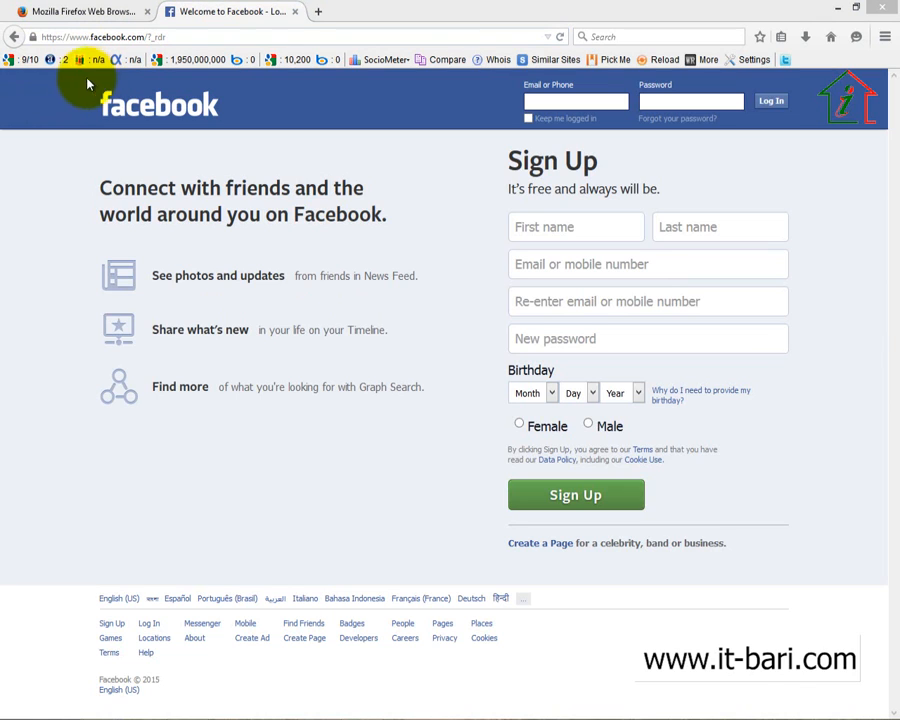
{"action": "mouse_move", "coordinate": [6, 44]}
{"action": "left_mouse_down"}
{"action": "mouse_move", "coordinate": [40, 66]}
{"action": "mouse_move", "coordinate": [113, 82]}
{"action": "left_mouse_up"}
{"action": "mouse_move", "coordinate": [4, 44]}
{"action": "left_mouse_down"}
{"action": "mouse_move", "coordinate": [45, 58]}
{"action": "mouse_move", "coordinate": [48, 73]}
{"action": "mouse_move", "coordinate": [85, 68]}
{"action": "left_mouse_up"}
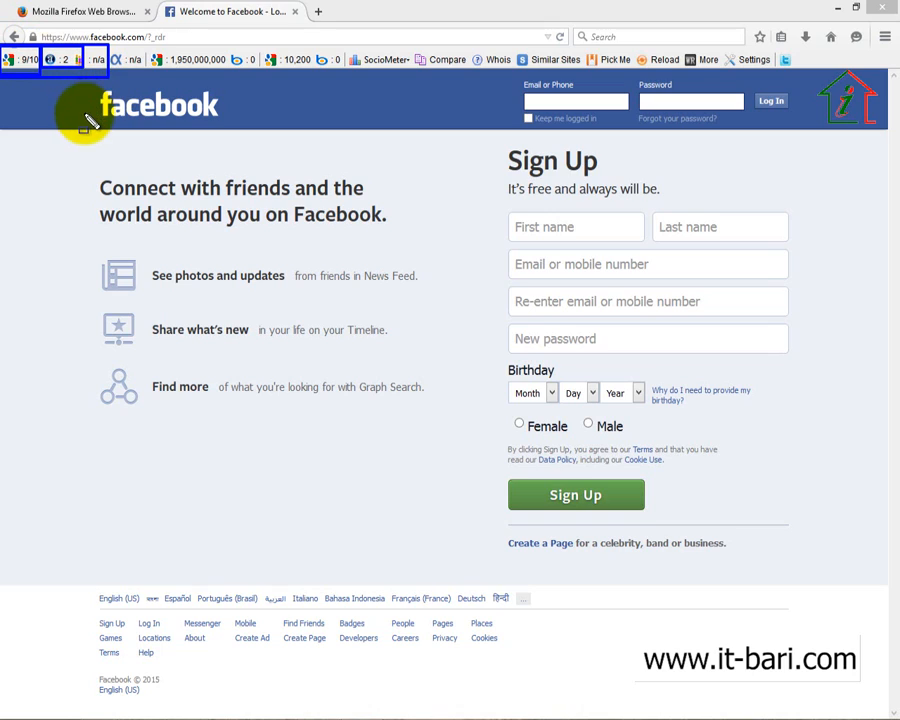
{"action": "key", "text": "Escape"}
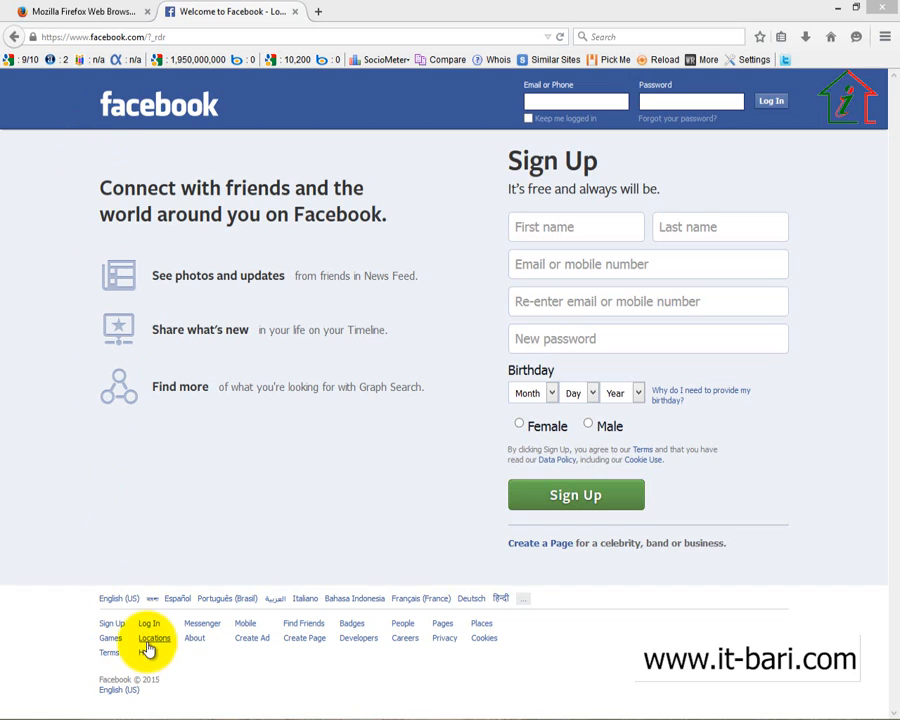
Switch to the IT-Bari-SEO-Bangla-Video-Tutorial.docx document in Word and extend the "Web Rank Add Ons" line to read "Web Rank Add Ons -Firefox"
{"action": "left_click", "coordinate": [332, 718]}
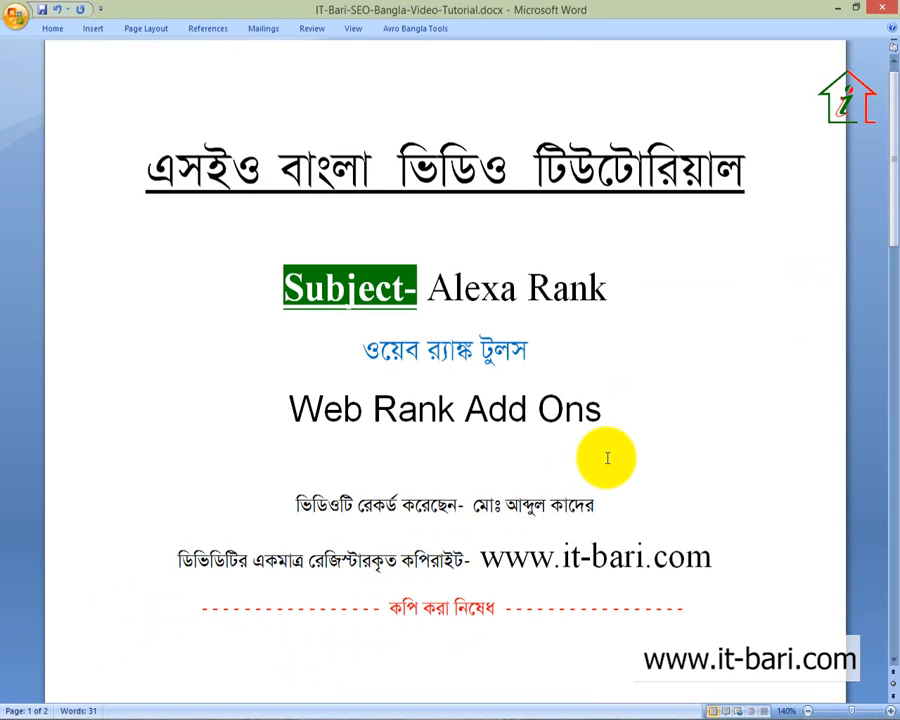
{"action": "type", "text": "-Fi"}
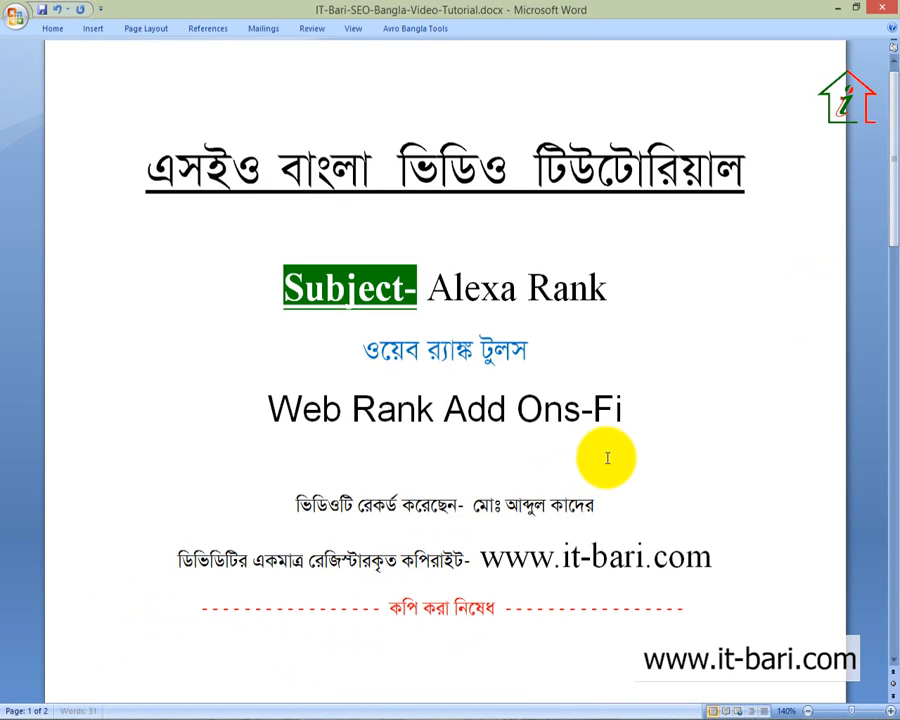
{"action": "type", "text": "refox"}
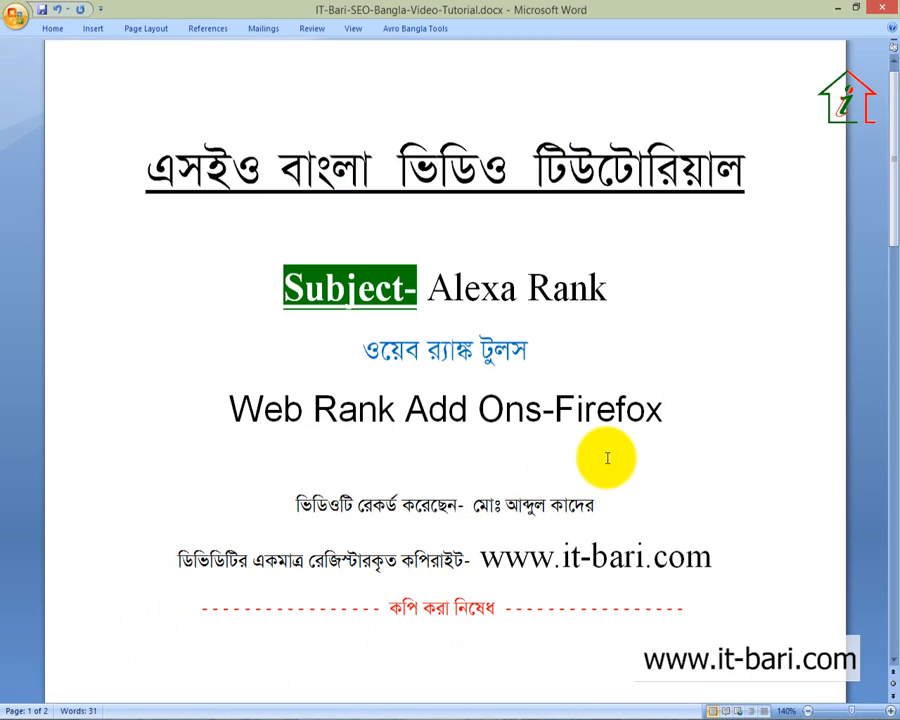
{"action": "key", "text": "Left"}
{"action": "key", "text": "Left"}
{"action": "key", "text": "Left"}
{"action": "key", "text": "Left"}
{"action": "key", "text": "Left"}
{"action": "key", "text": "Left"}
{"action": "key", "text": "Left"}
{"action": "key", "text": "Left"}
{"action": "key", "text": "End"}
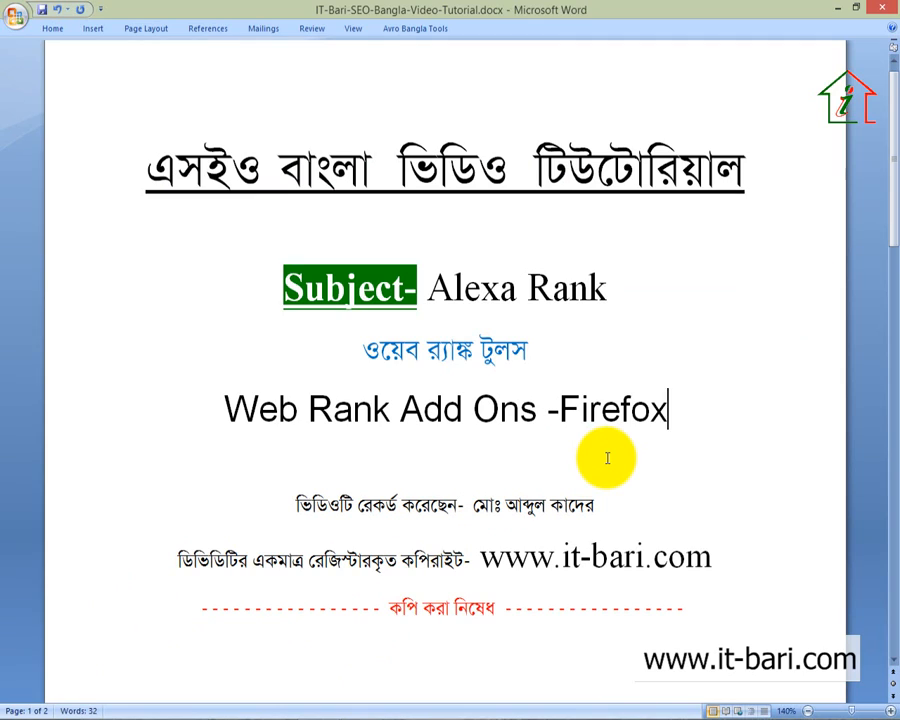